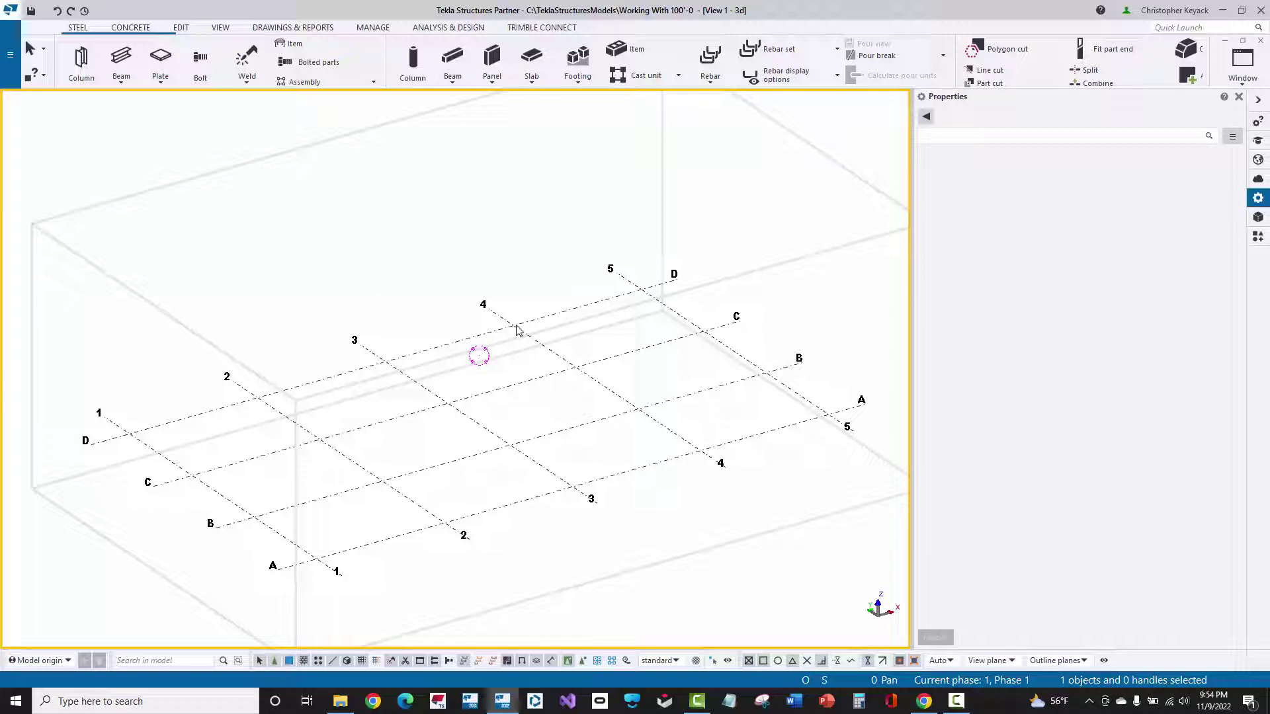
Zoom in on parts of the grid, then zoom out until the whole 1–5 by A–D grid and work-area box are visible
scroll(135, 442, "up", 6)
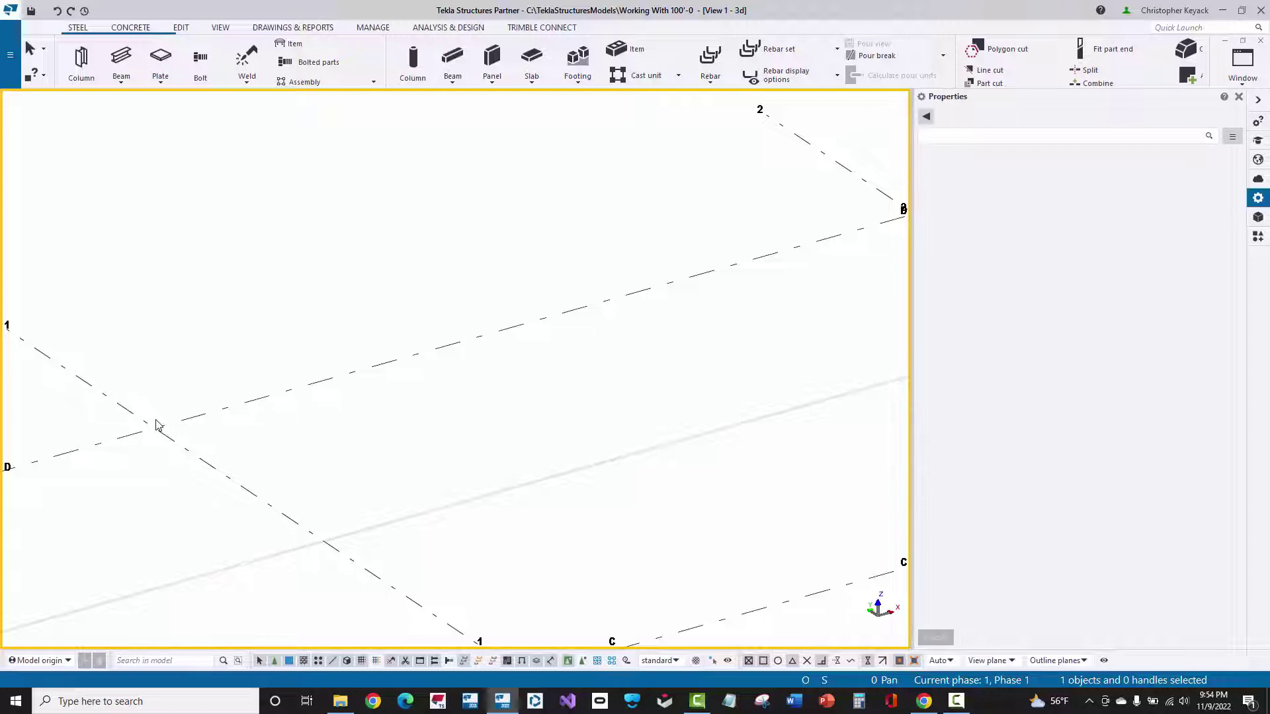
scroll(157, 425, "down", 8)
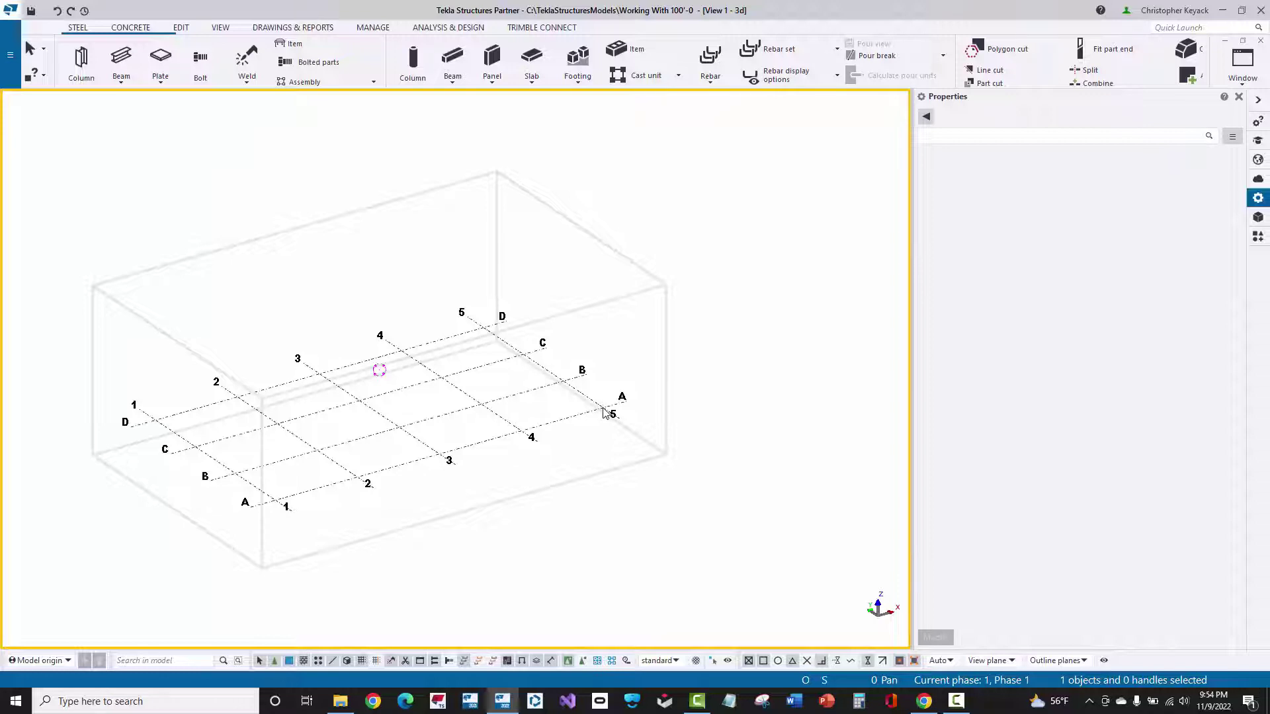
scroll(606, 411, "up", 8)
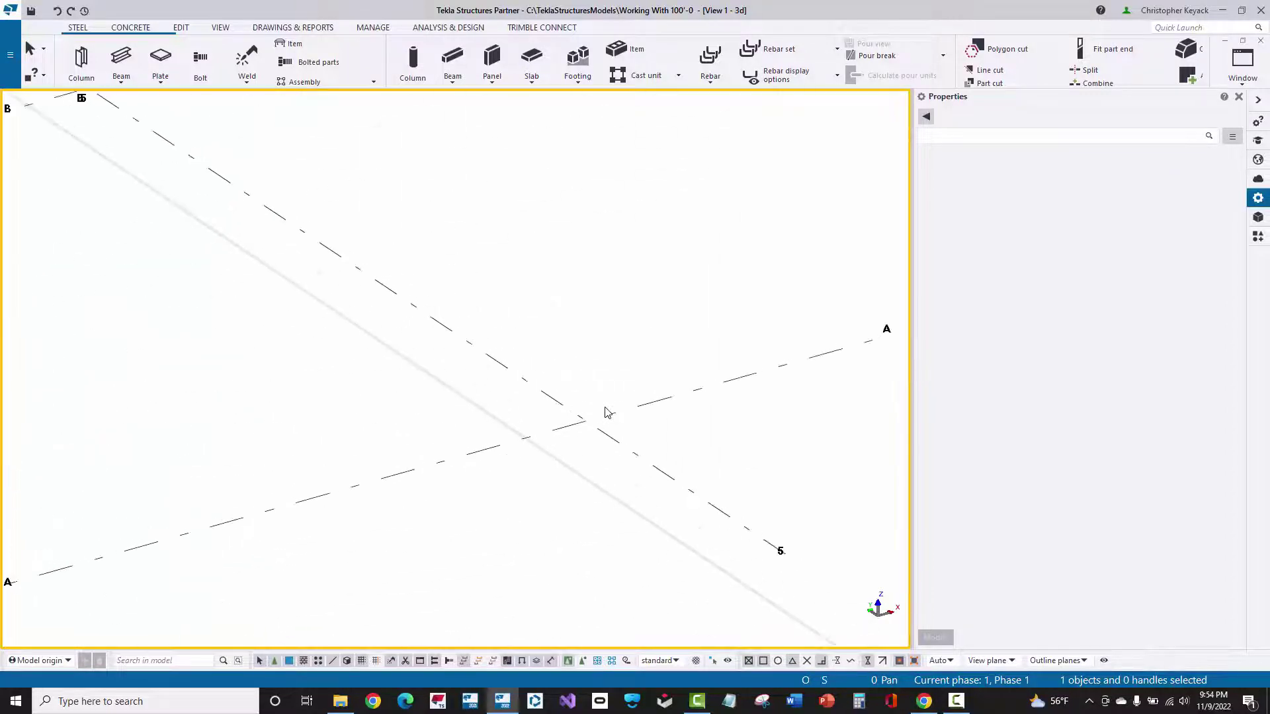
scroll(607, 411, "down", 5)
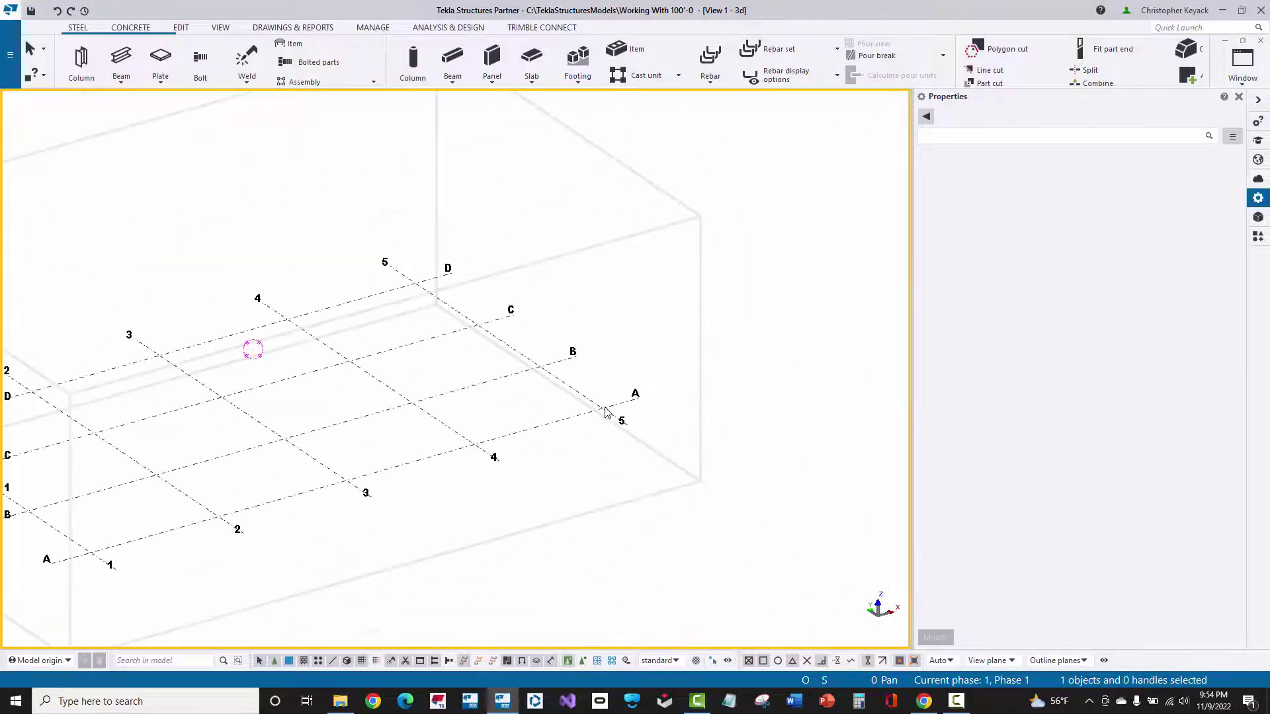
scroll(607, 411, "down", 3)
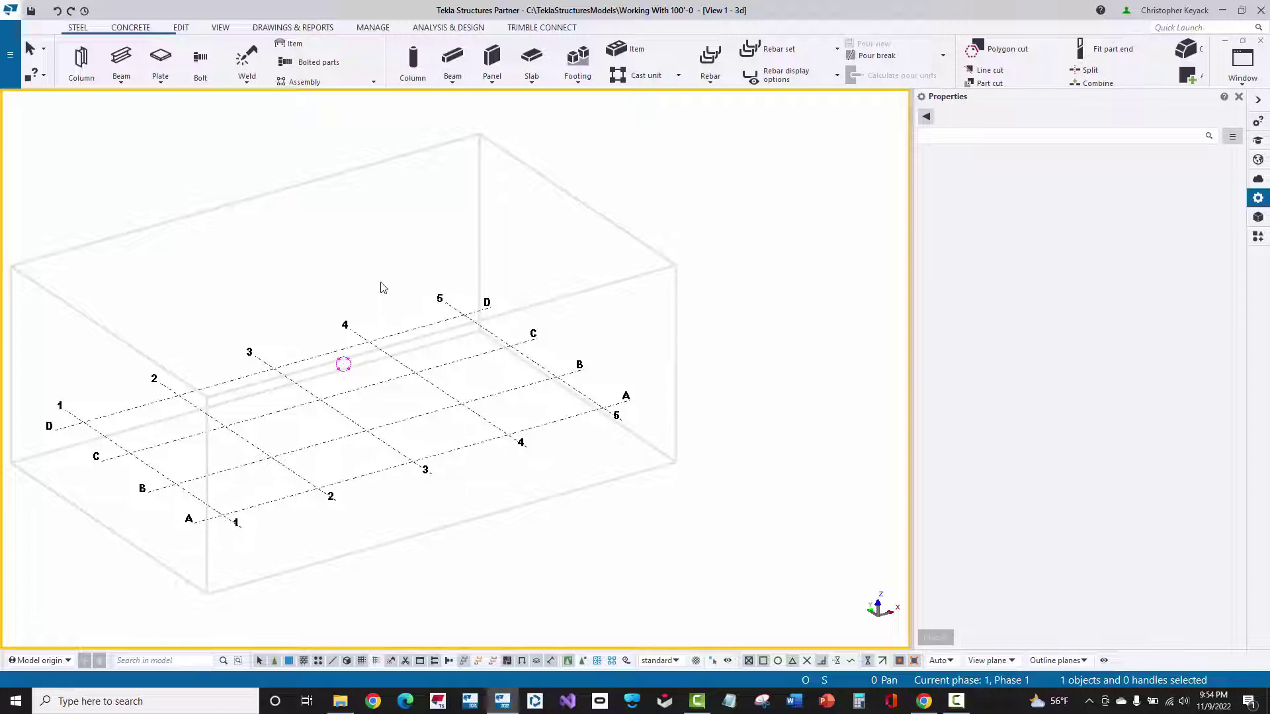
Pan the grid view slightly to the right, then zoom in and back out with the wheel
middle_click_drag(381, 288, 444, 265)
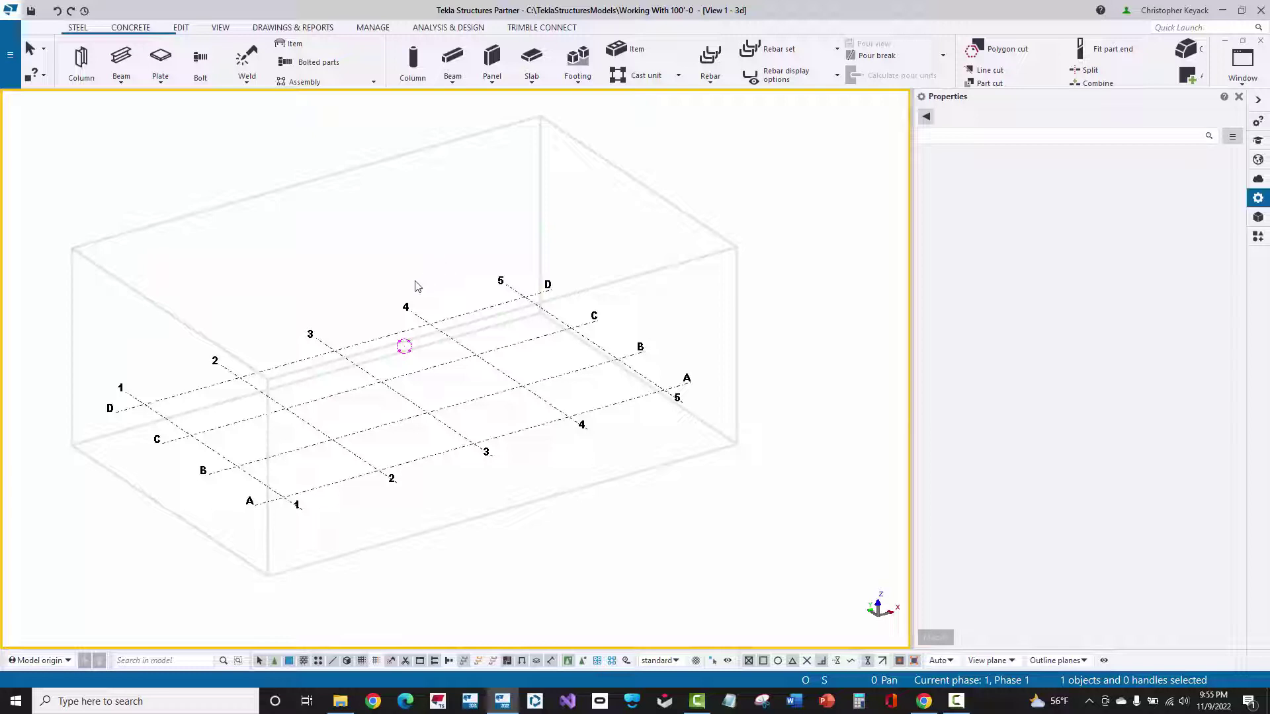
scroll(400, 350, "up", 3)
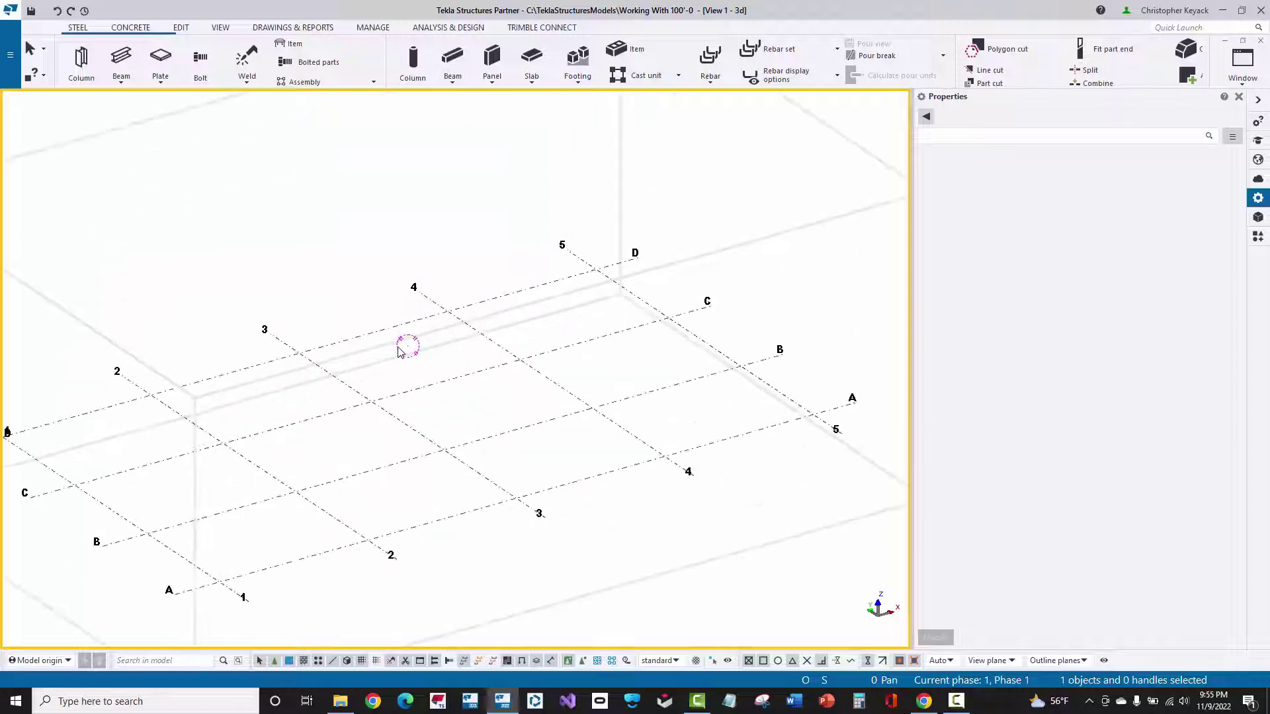
scroll(406, 344, "down", 2)
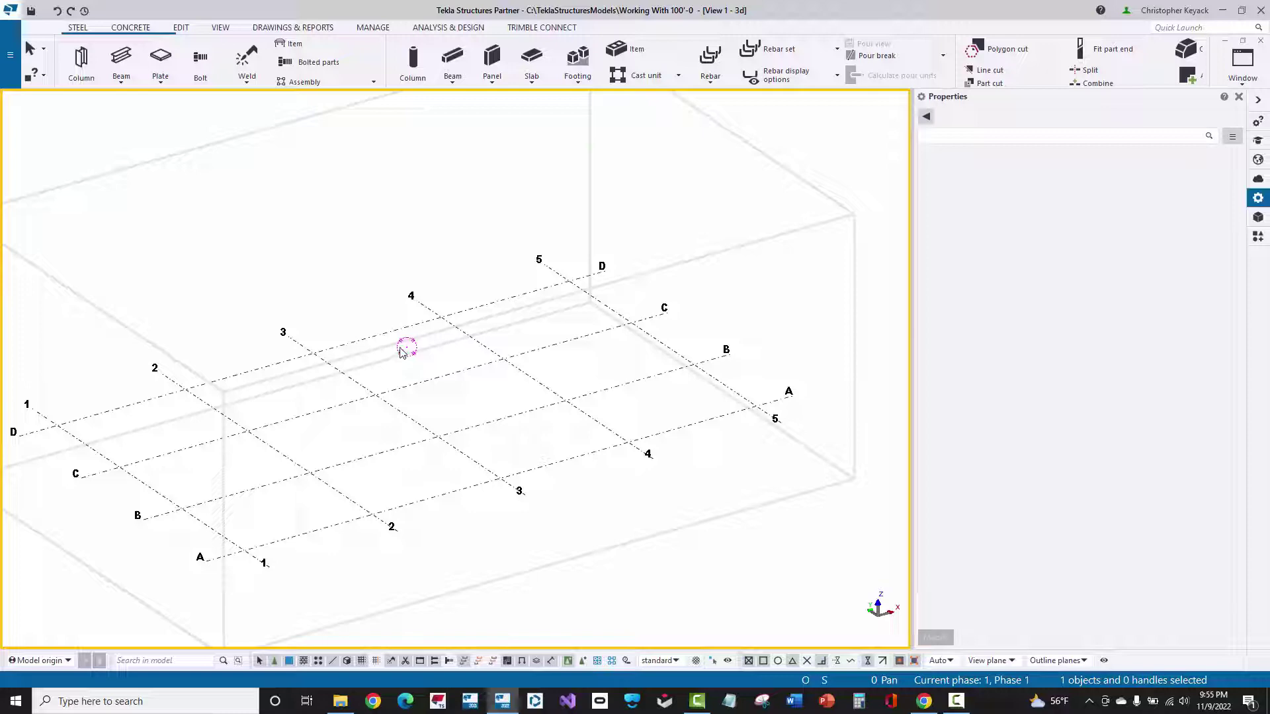
Orbit the model, pan right, and zoom in close on the A/1 intersection, then rotate and recentre it
middle_click_drag(413, 351, 284, 369, "ctrl")
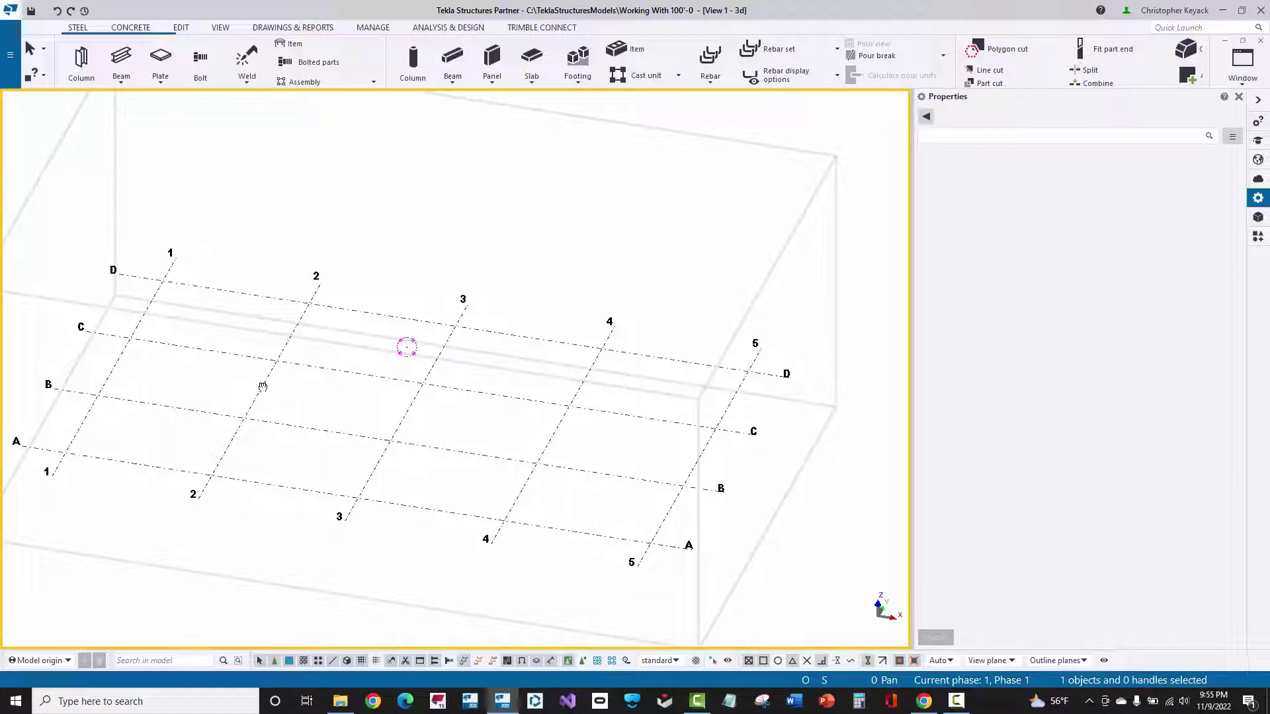
middle_click_drag(262, 387, 399, 397)
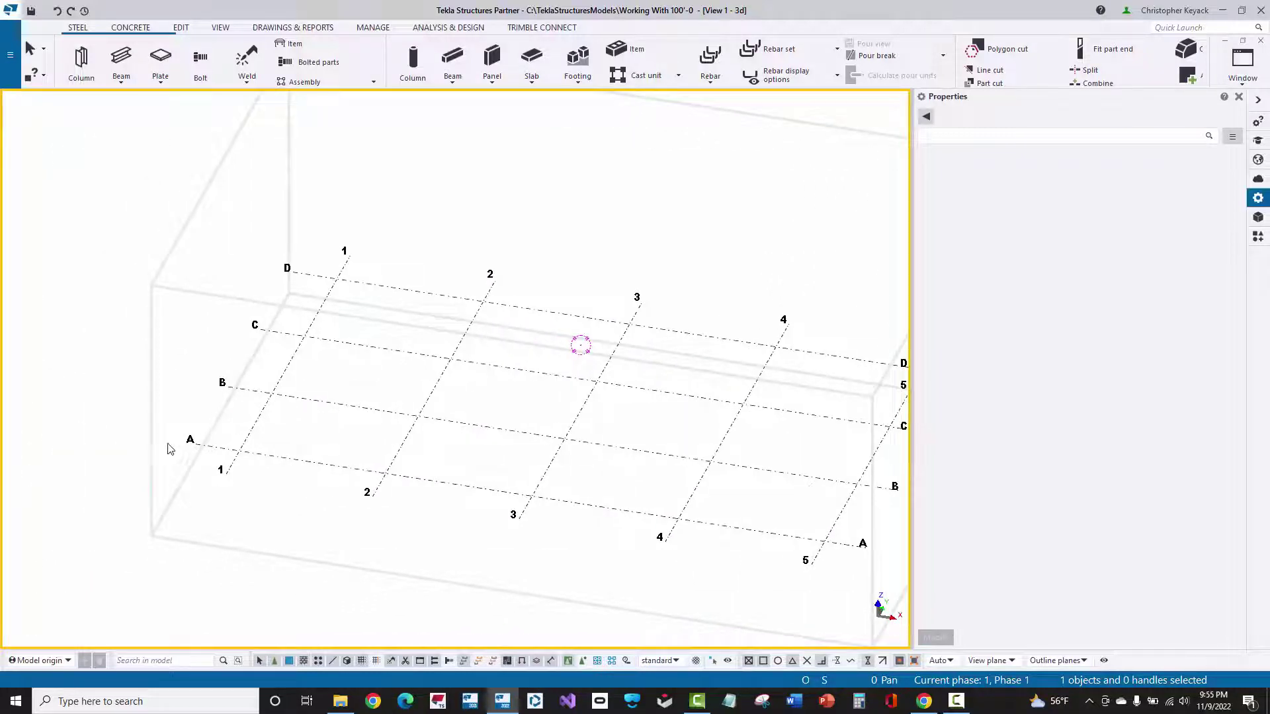
scroll(162, 447, "up", 5)
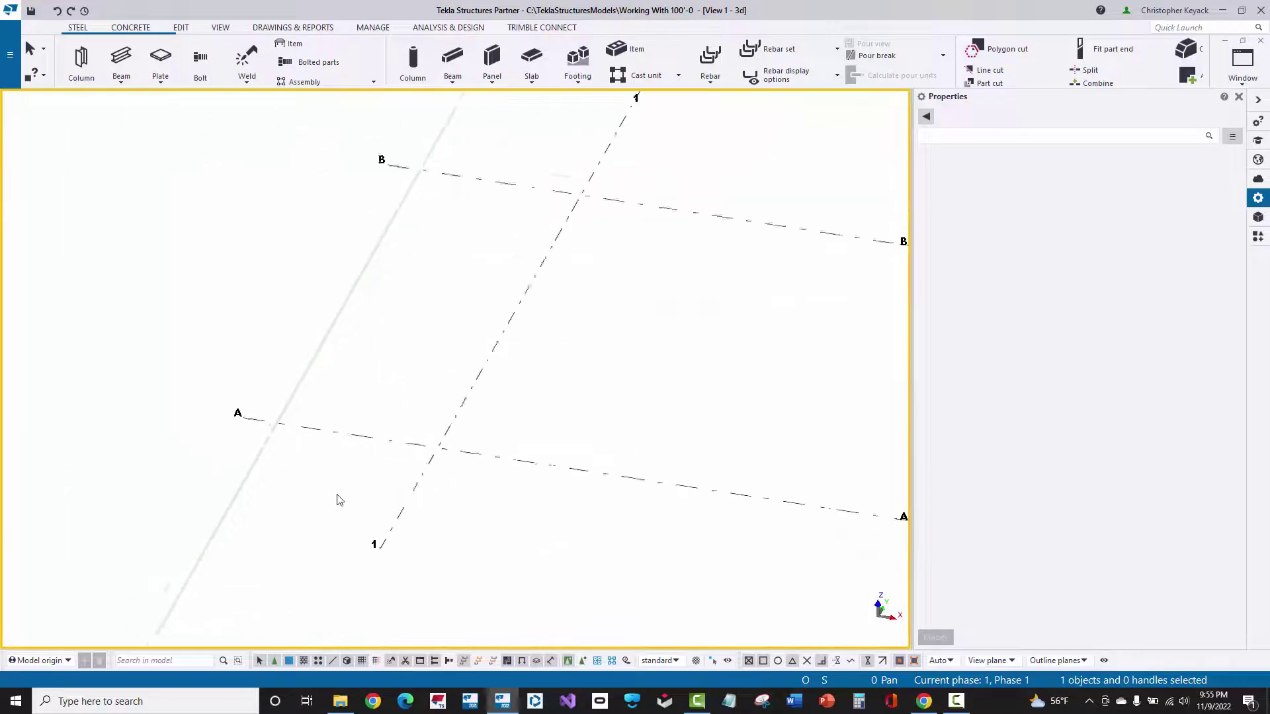
scroll(410, 469, "up", 2)
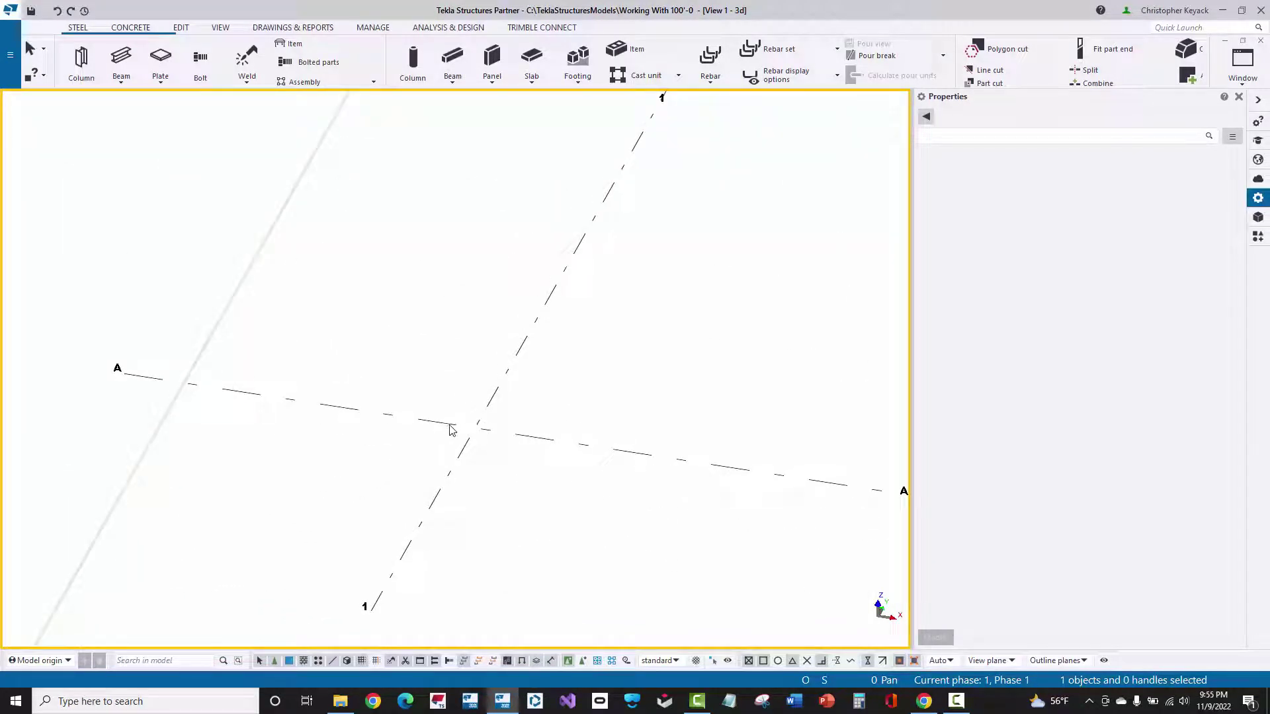
mouse_move(450, 432)
middle_mouse_down("ctrl")
mouse_move(467, 431)
mouse_move(476, 408)
mouse_move(414, 405)
mouse_move(416, 376)
mouse_move(485, 377)
mouse_move(445, 439)
mouse_move(422, 394)
mouse_move(451, 406)
mouse_move(429, 441)
middle_mouse_up("ctrl")
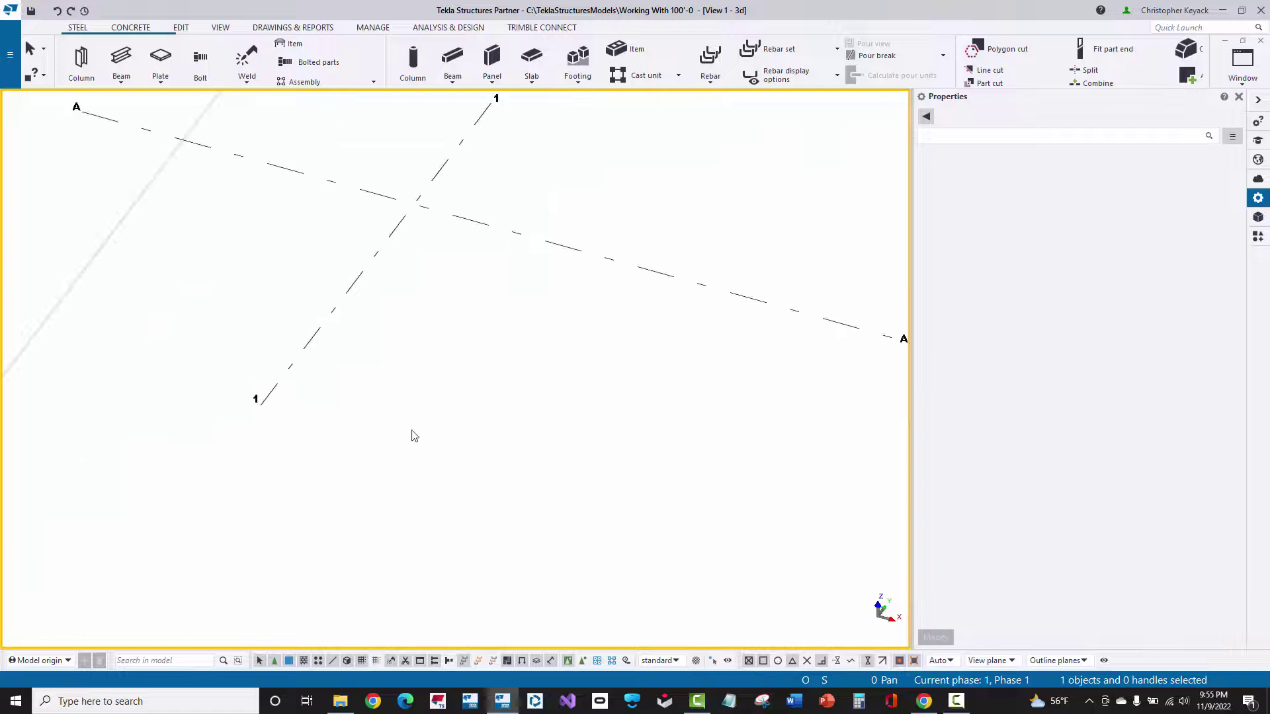
middle_click_drag(421, 381, 440, 519)
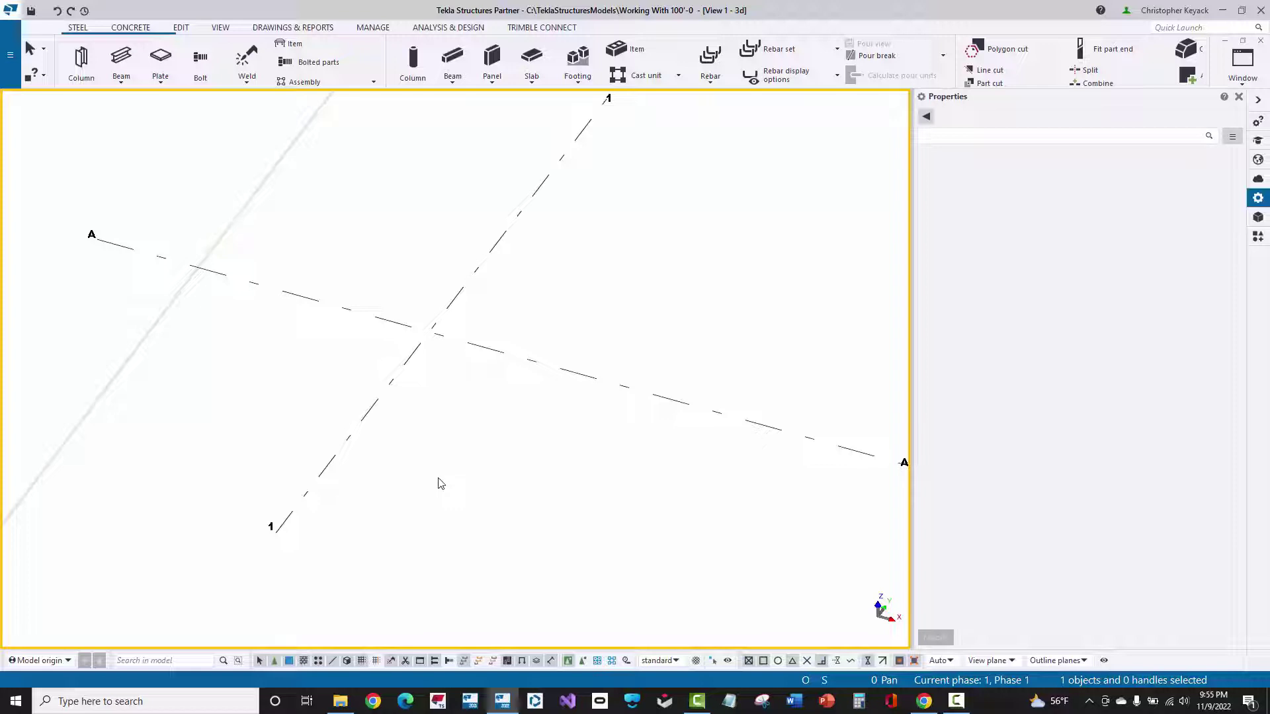
Set the A/1 grid intersection as rotation centre with Ctrl+M and orbit around it
key("ctrl+m")
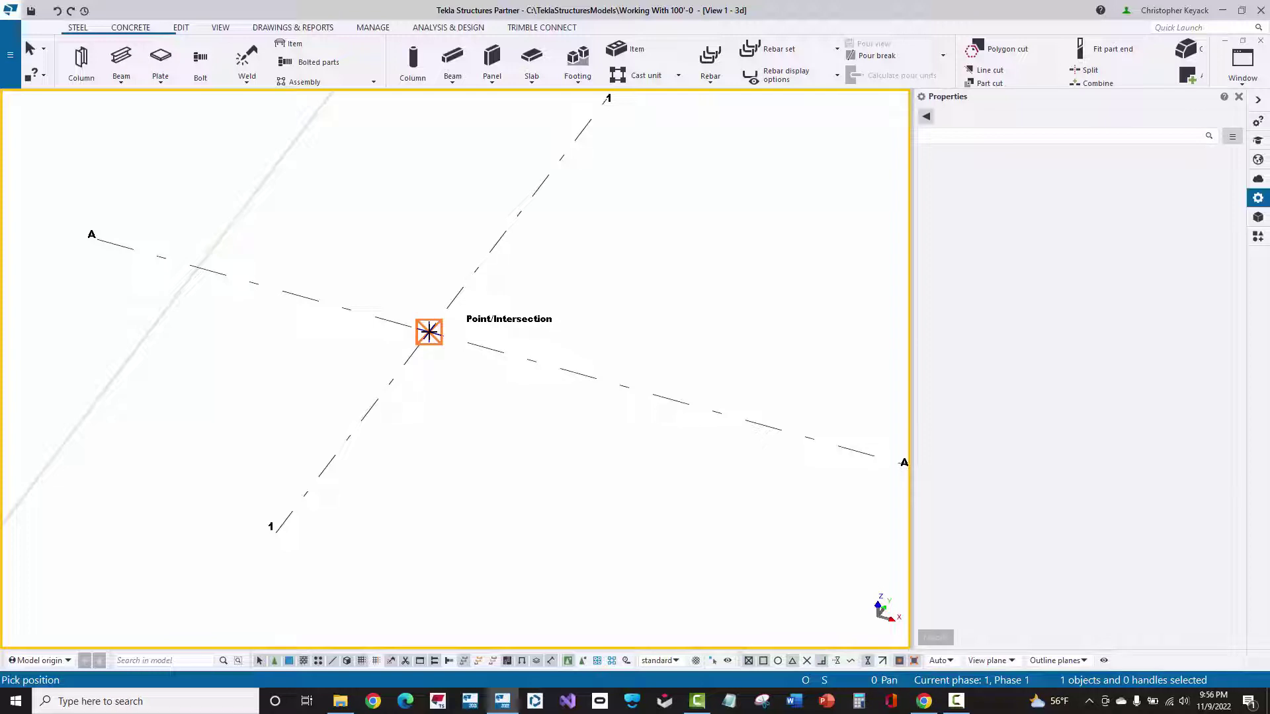
left_click(428, 332)
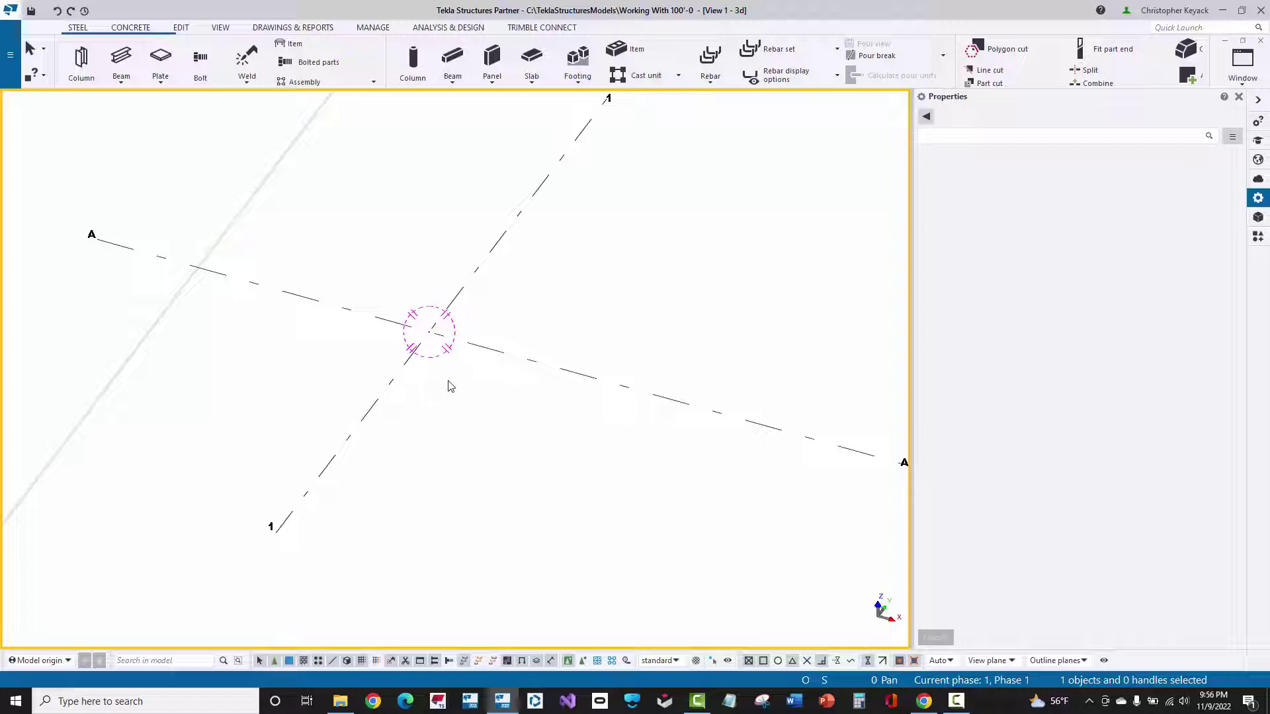
middle_click_drag(433, 351, 397, 387, "ctrl")
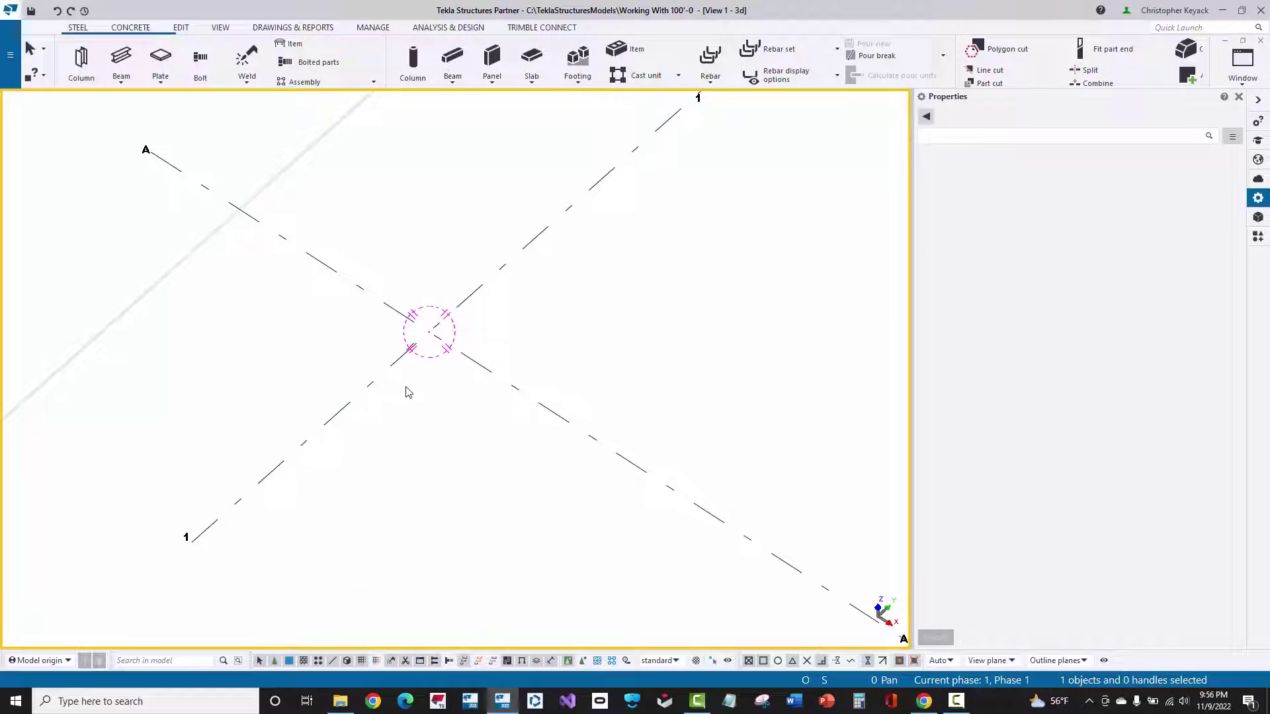
Move the rotation centre onto grid line 1, orbit around it, and zoom out to show the whole grid
key("v")
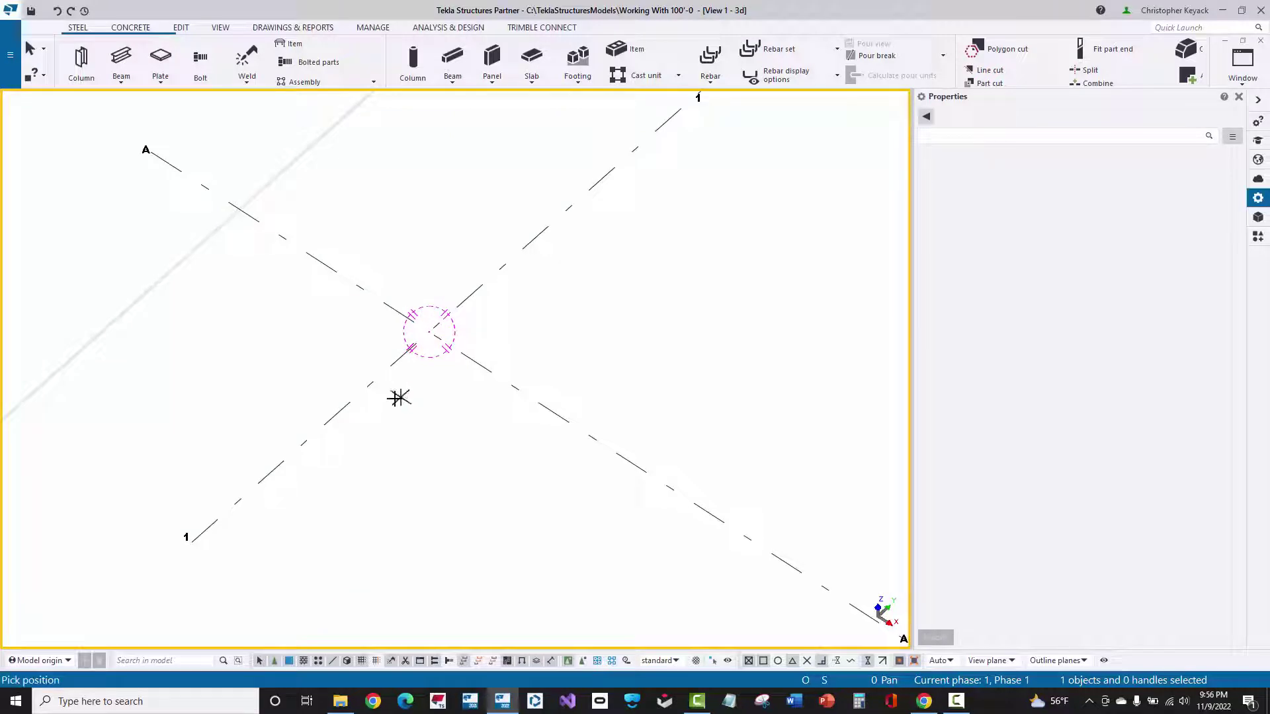
left_click(314, 430)
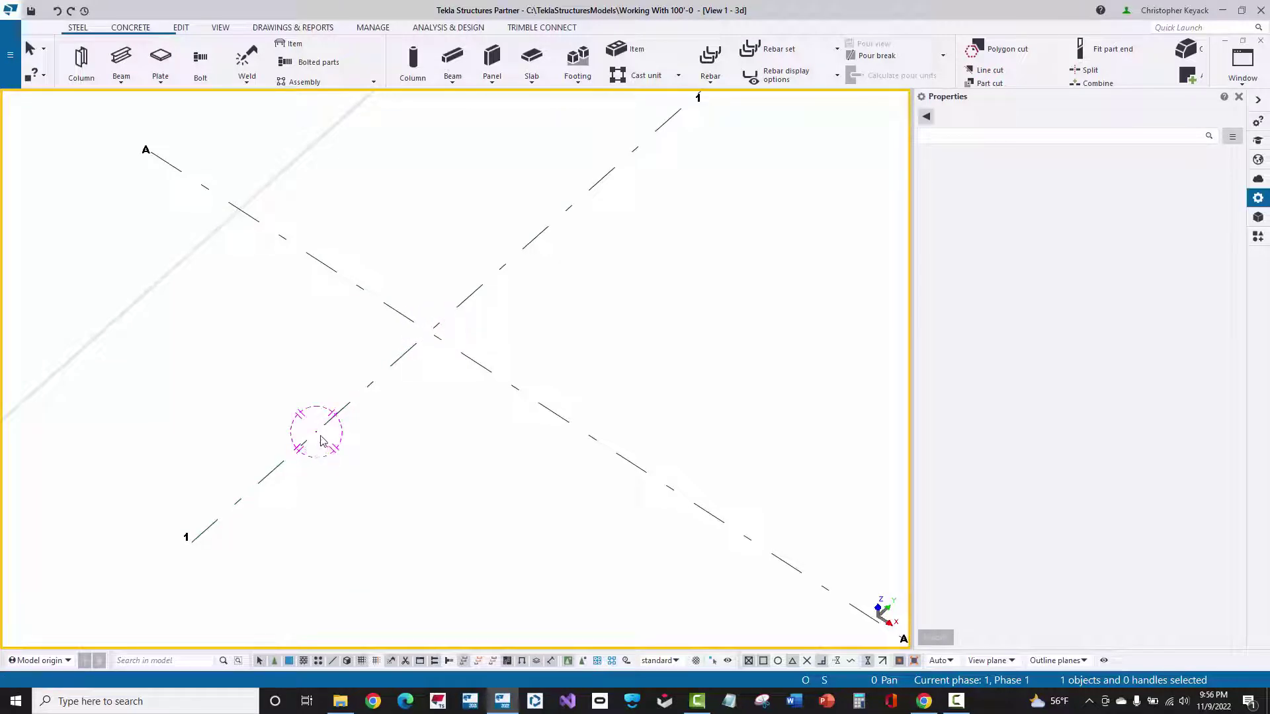
middle_click_drag(250, 467, 267, 427, "ctrl")
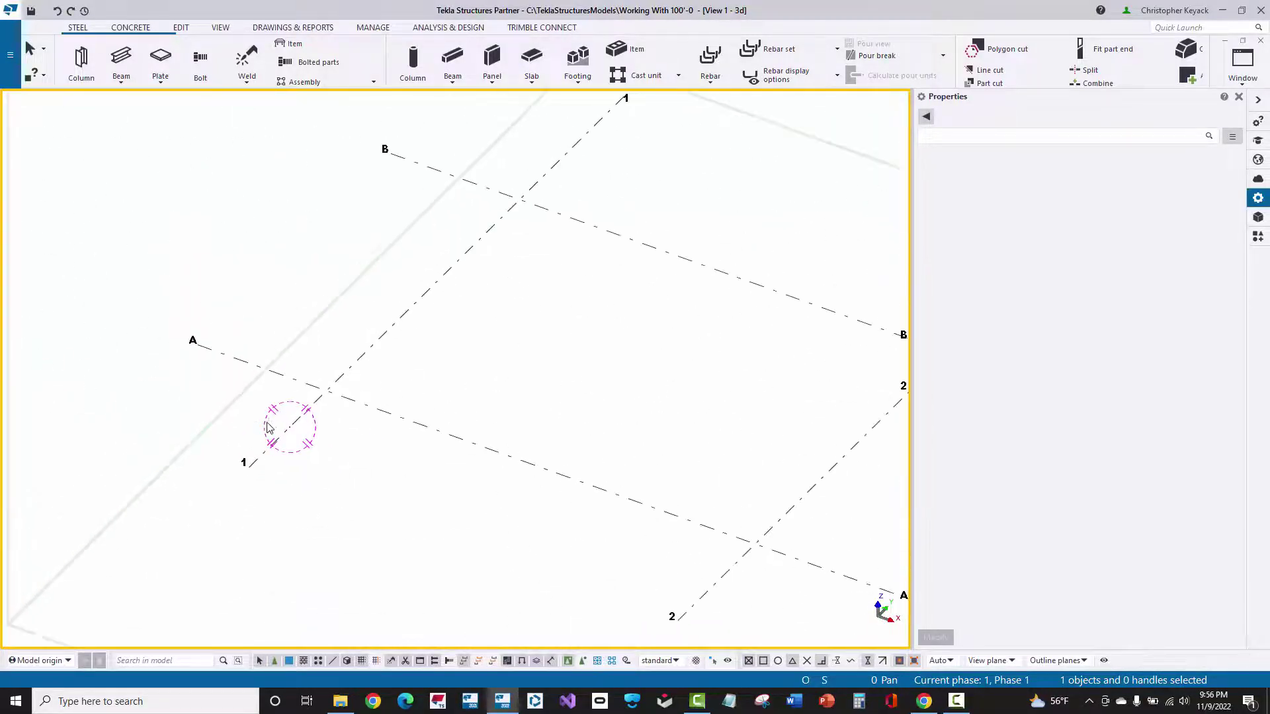
scroll(267, 426, "down", 7)
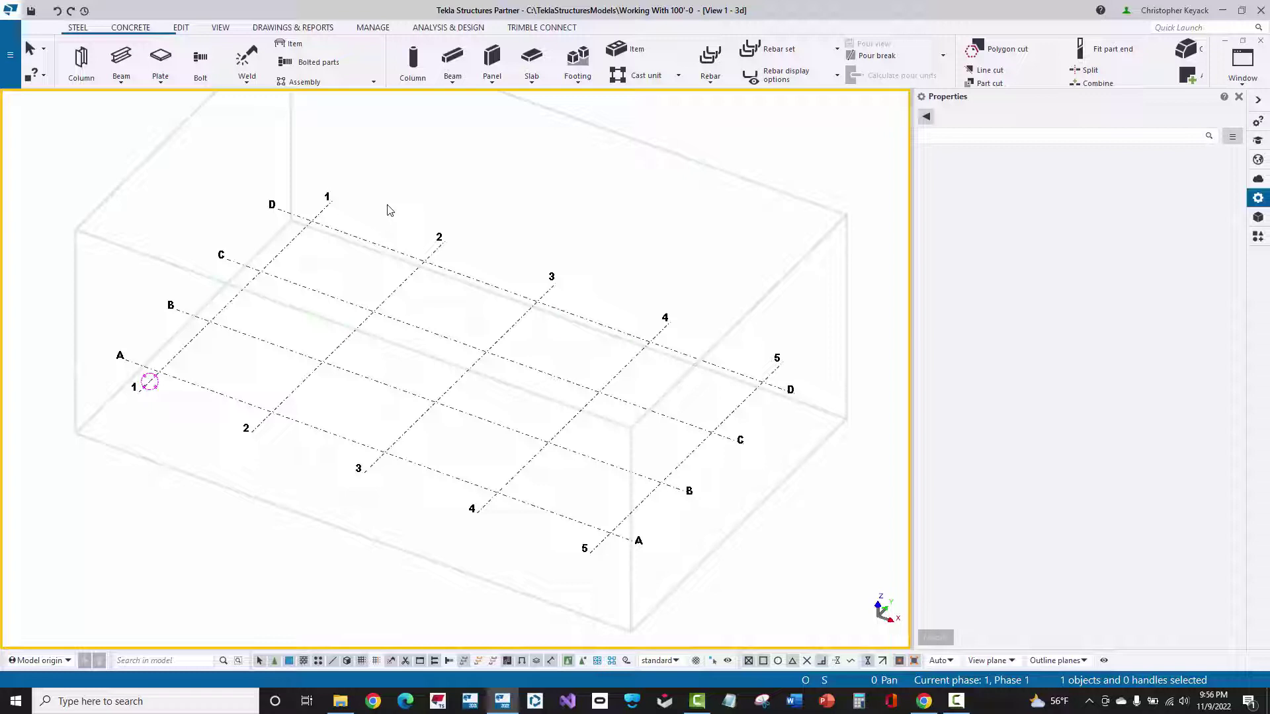
In View Properties, set the view Angle to Plane and apply it to flatten the view
double_click(543, 183)
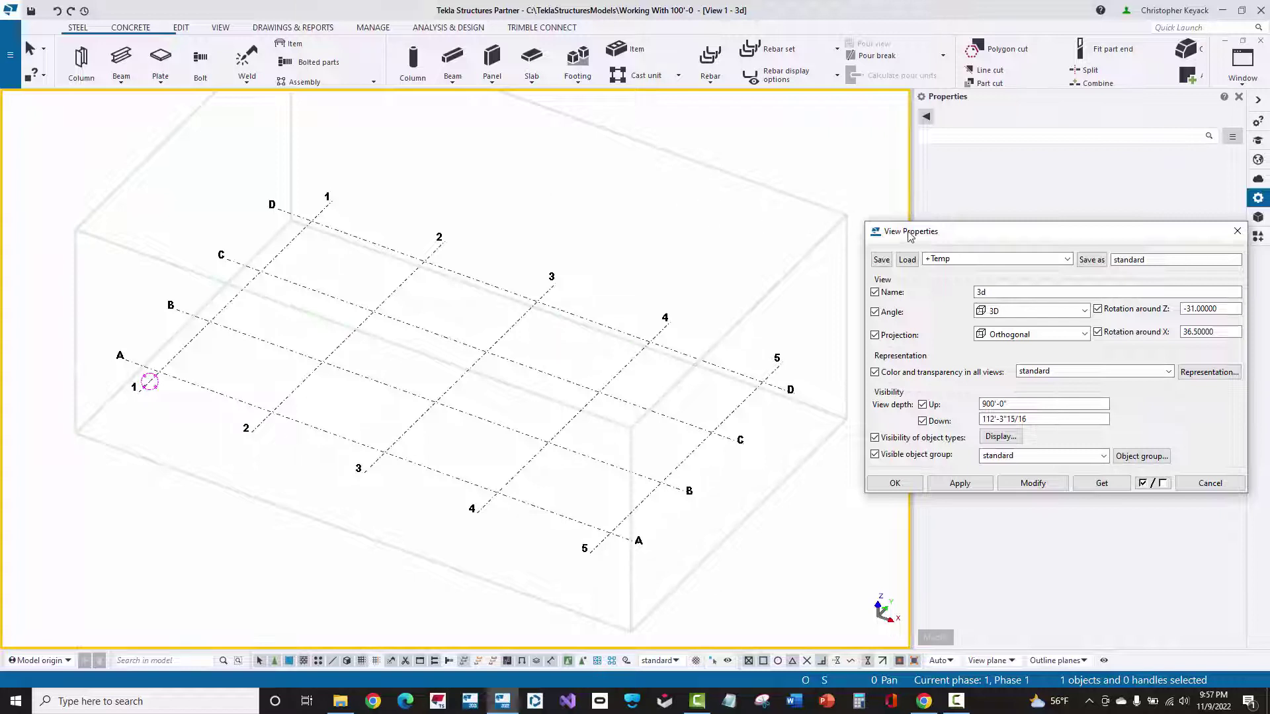
left_click_drag(910, 234, 748, 103)
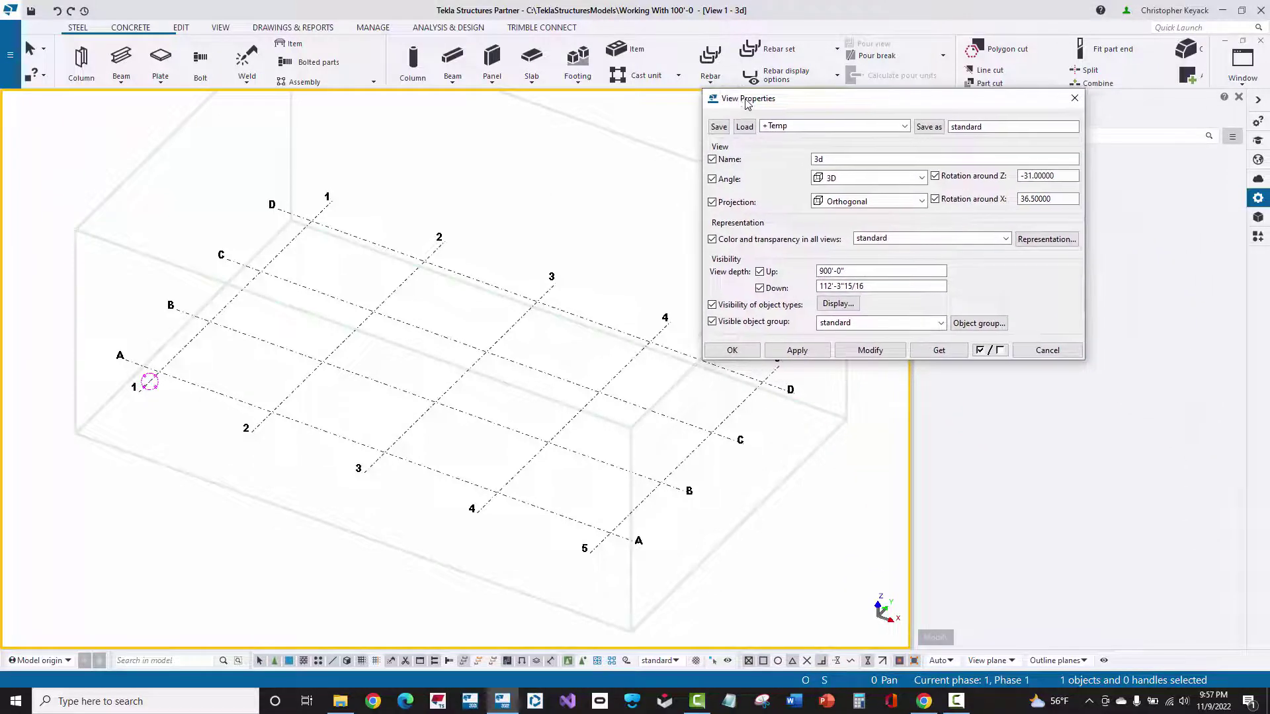
left_click(845, 177)
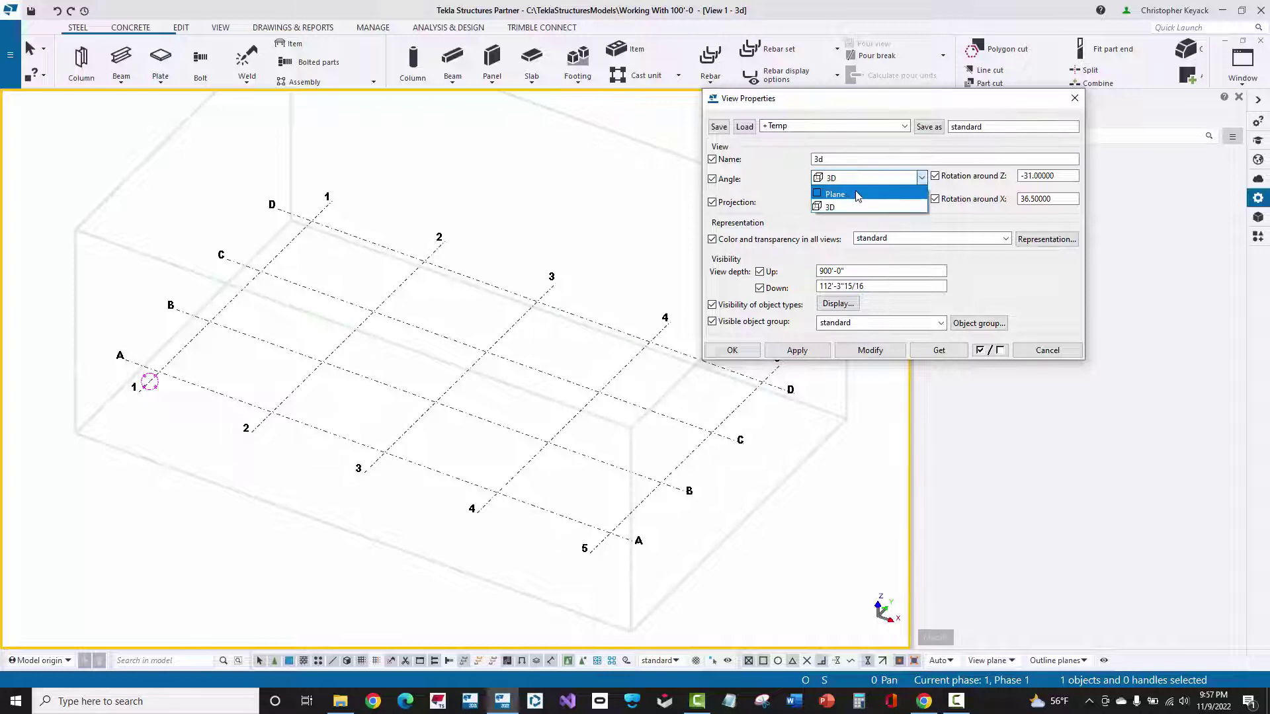
left_click(857, 195)
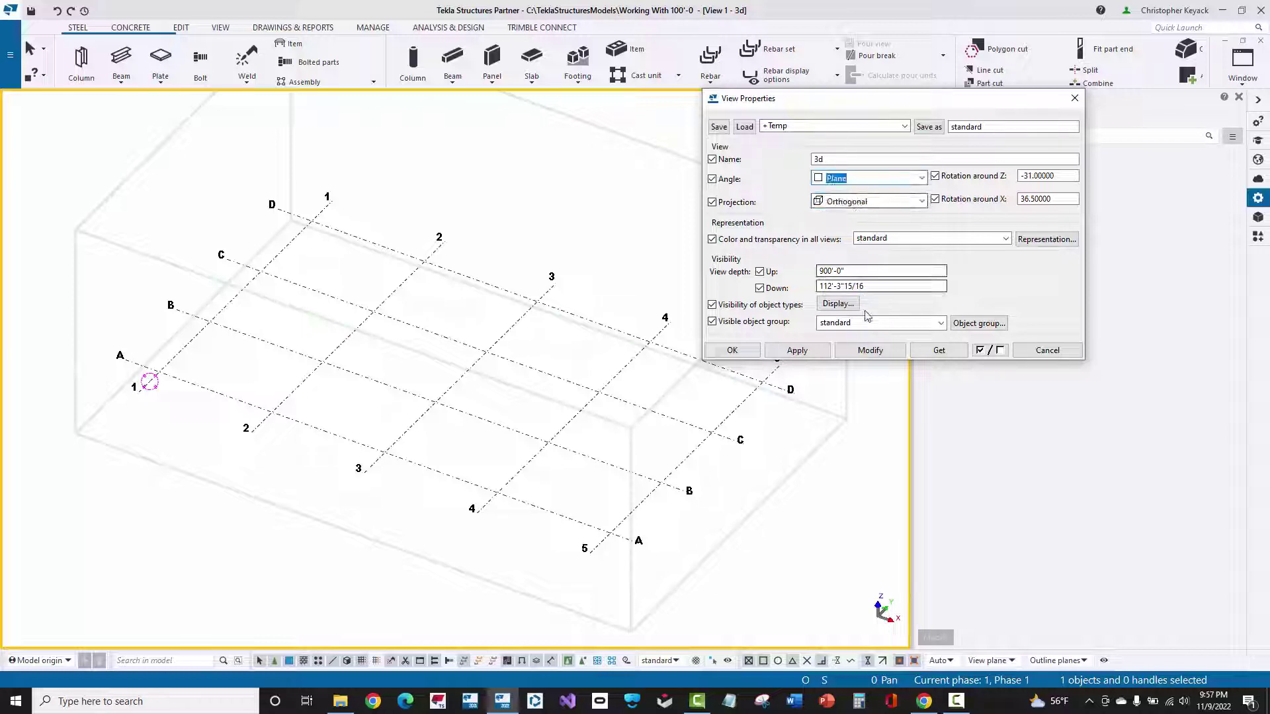
left_click(867, 351)
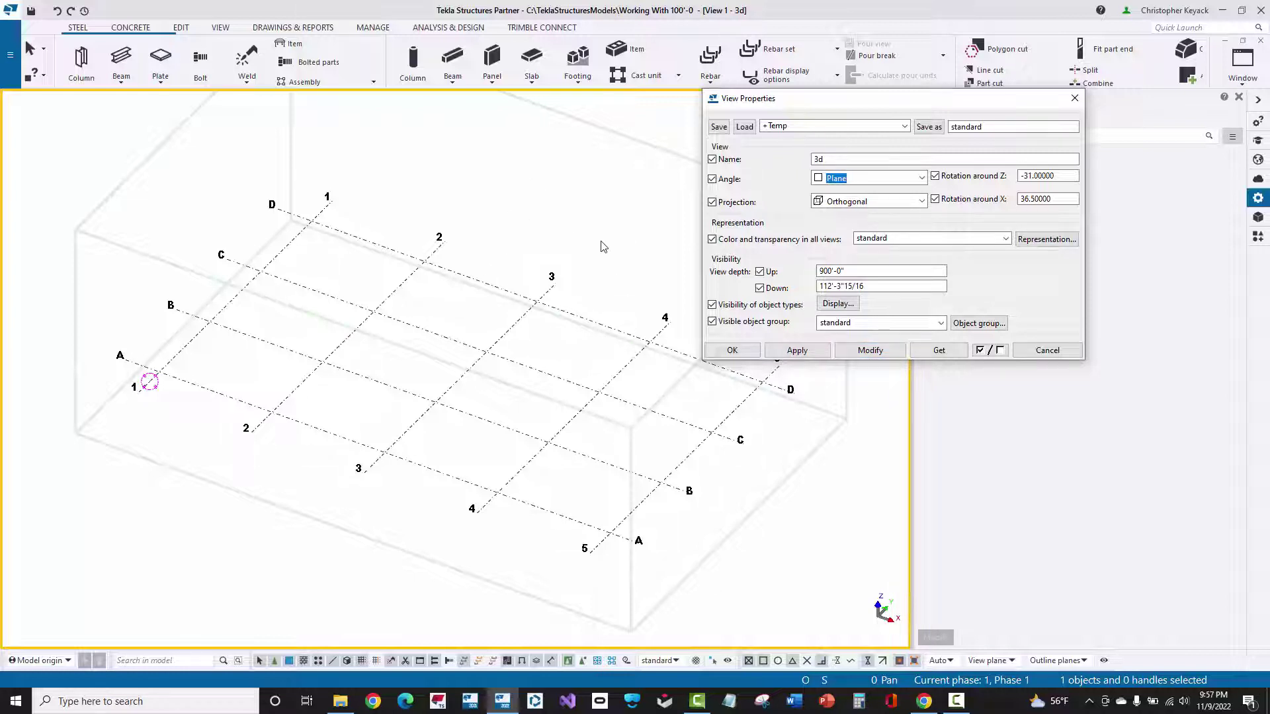
left_click(859, 349)
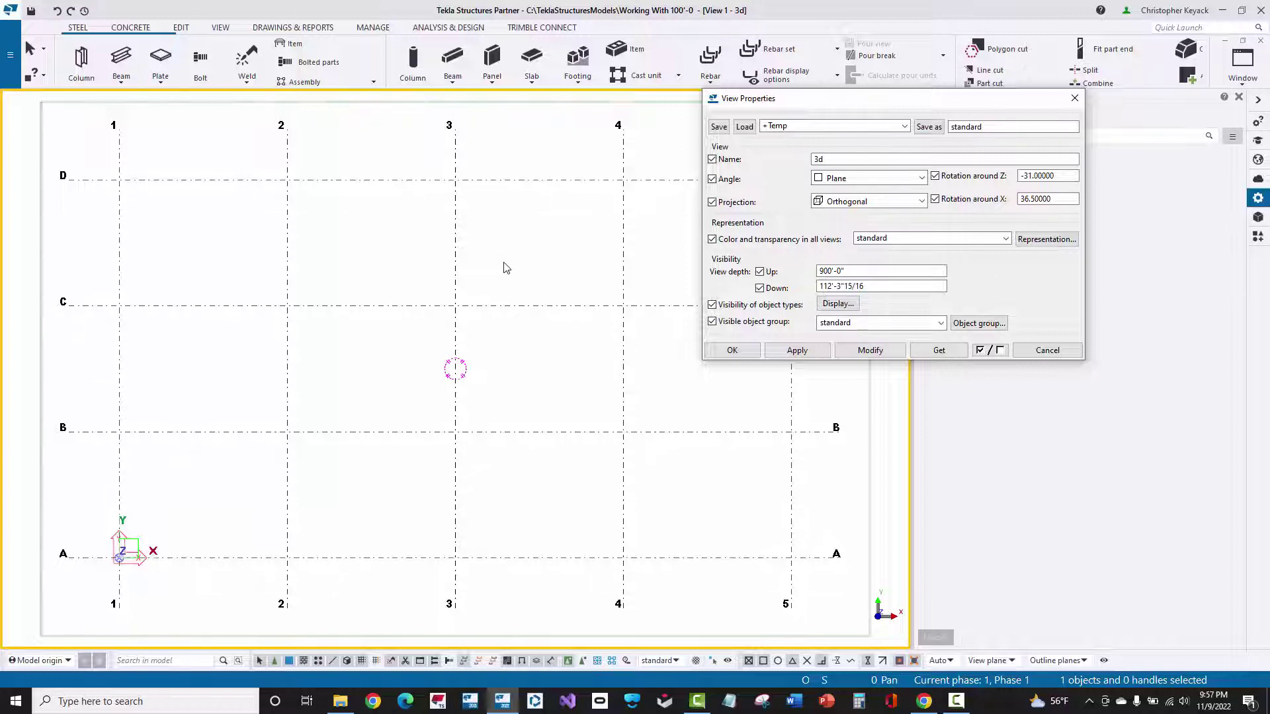
Set the view Angle back to 3D, apply it, and close View Properties
left_click(853, 179)
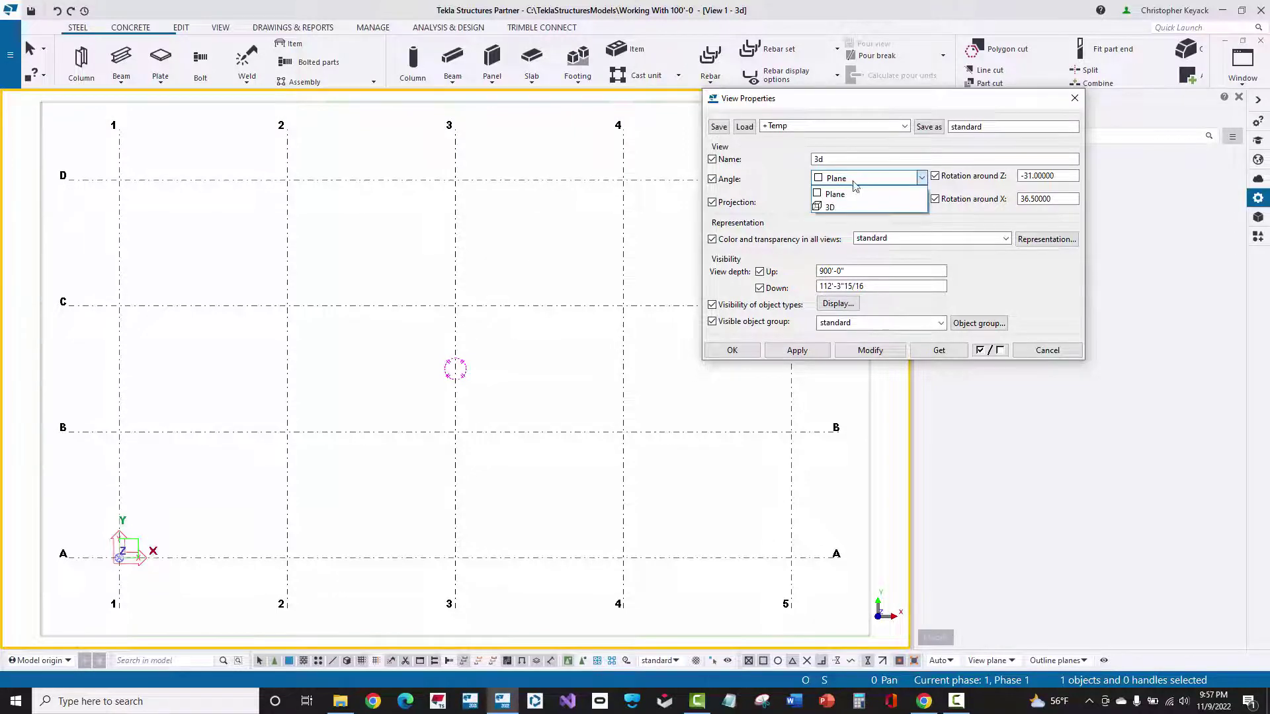
left_click(834, 209)
left_click(851, 350)
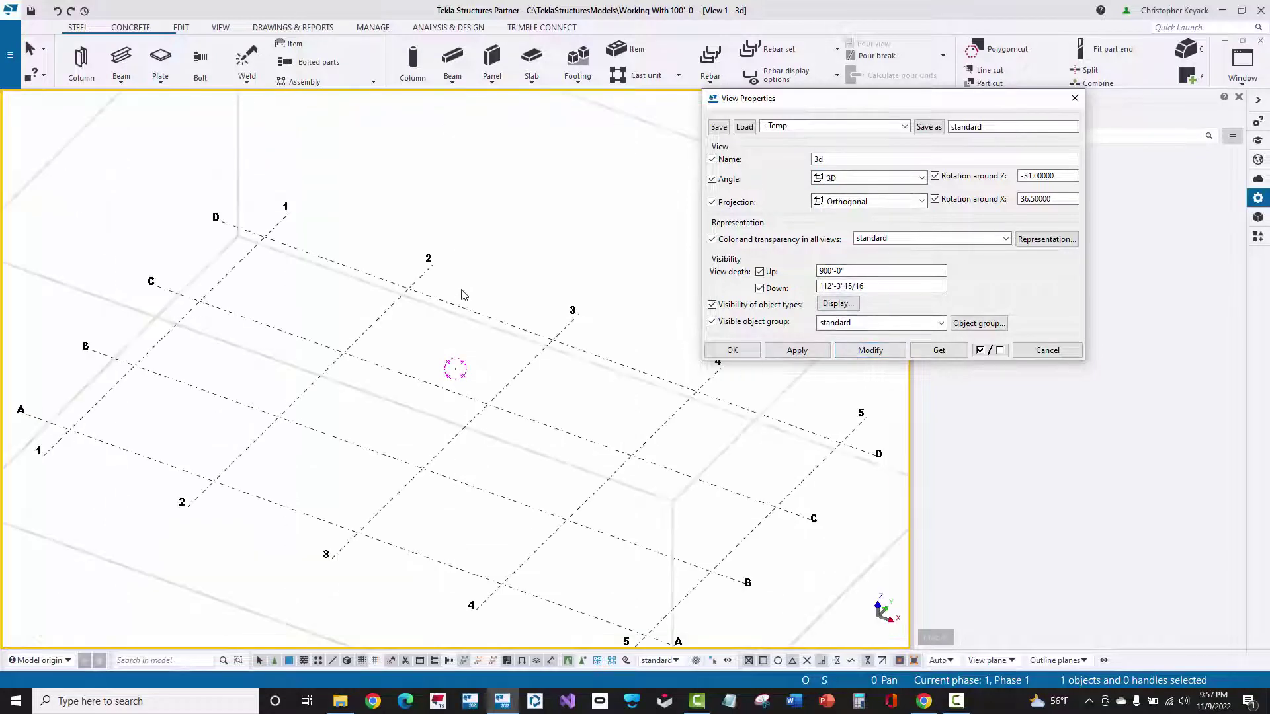
left_click(1042, 352)
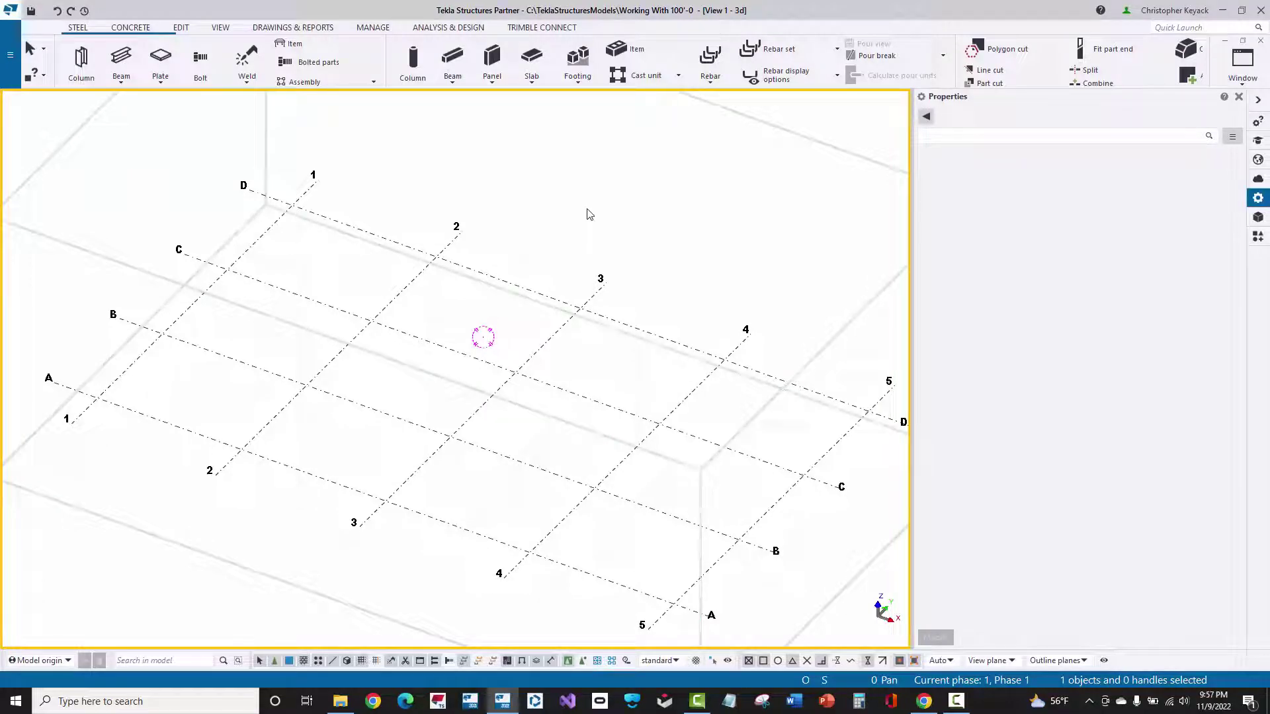
Toggle plan and 3D with Ctrl+P four times, orbit the 3D grid, then Ctrl+P back to plan
key("ctrl+p")
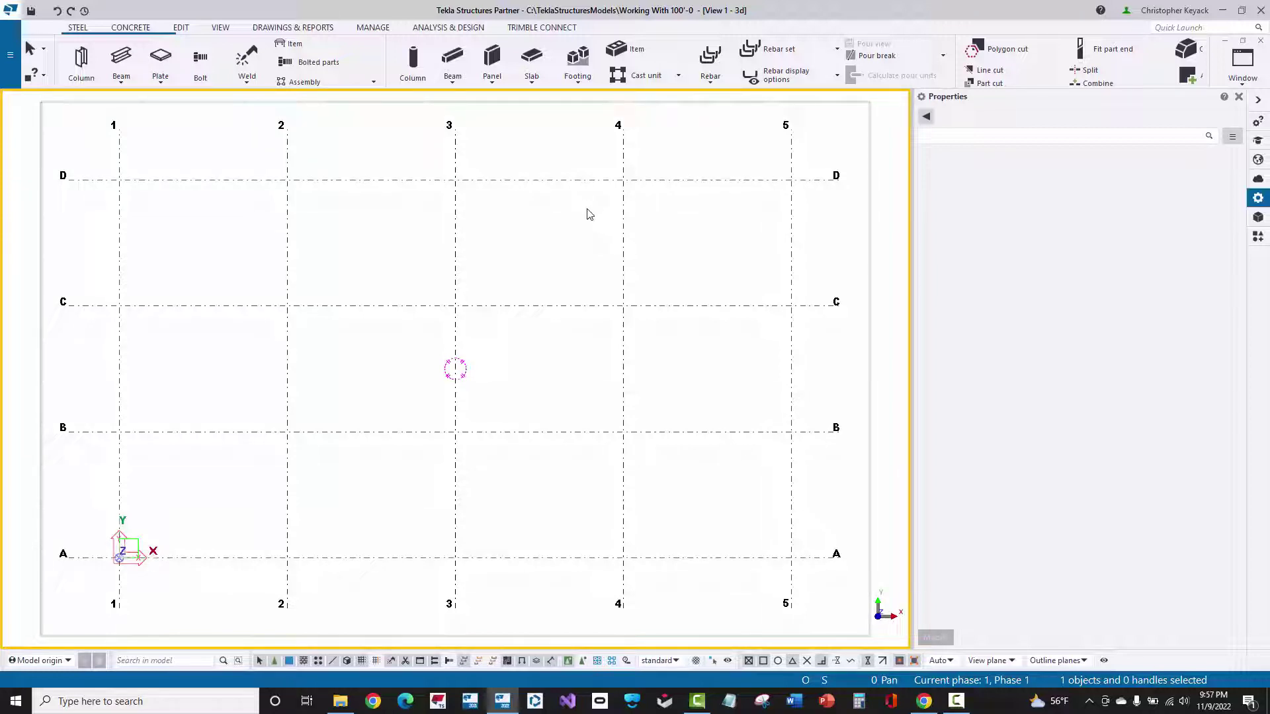
key("ctrl+p")
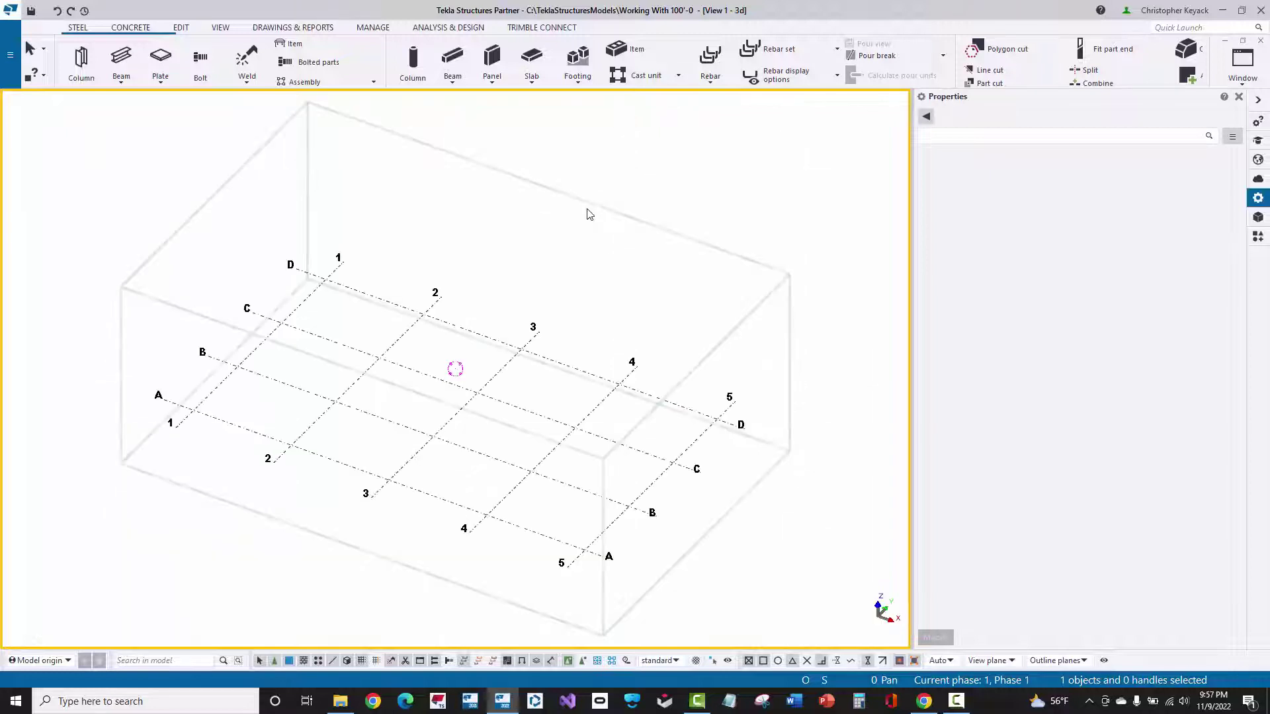
key("ctrl+p")
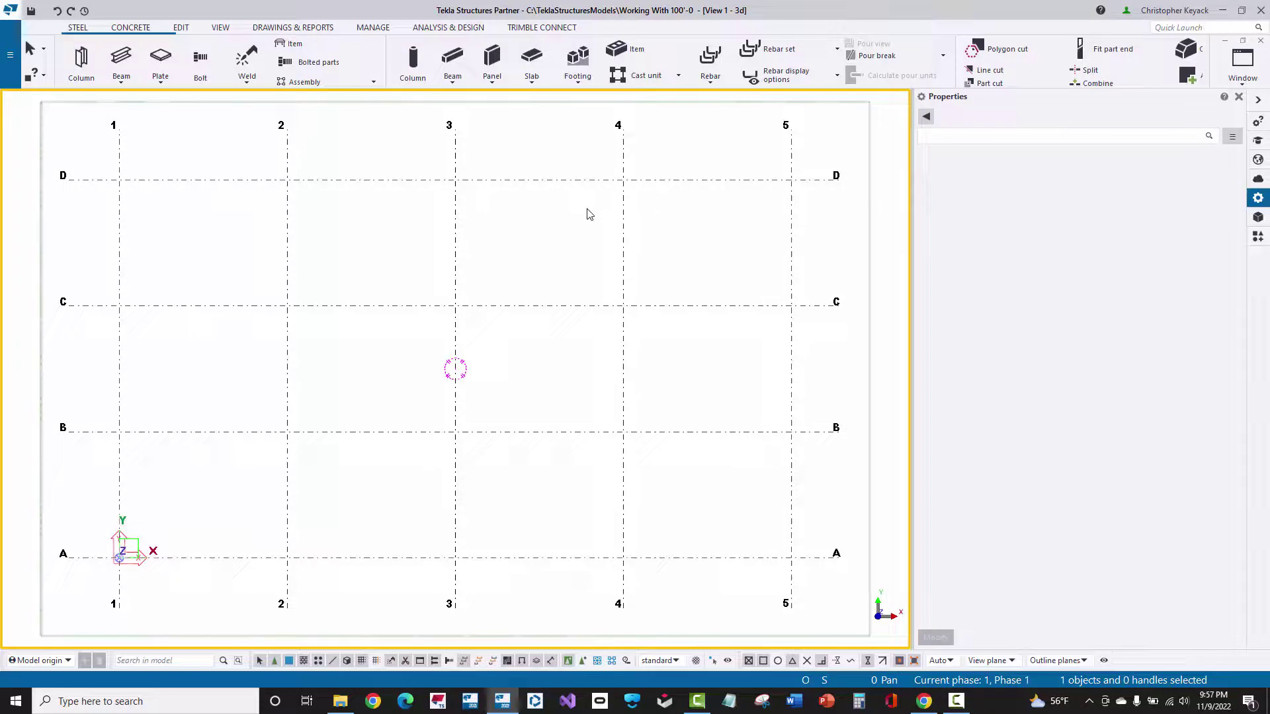
key("ctrl+p")
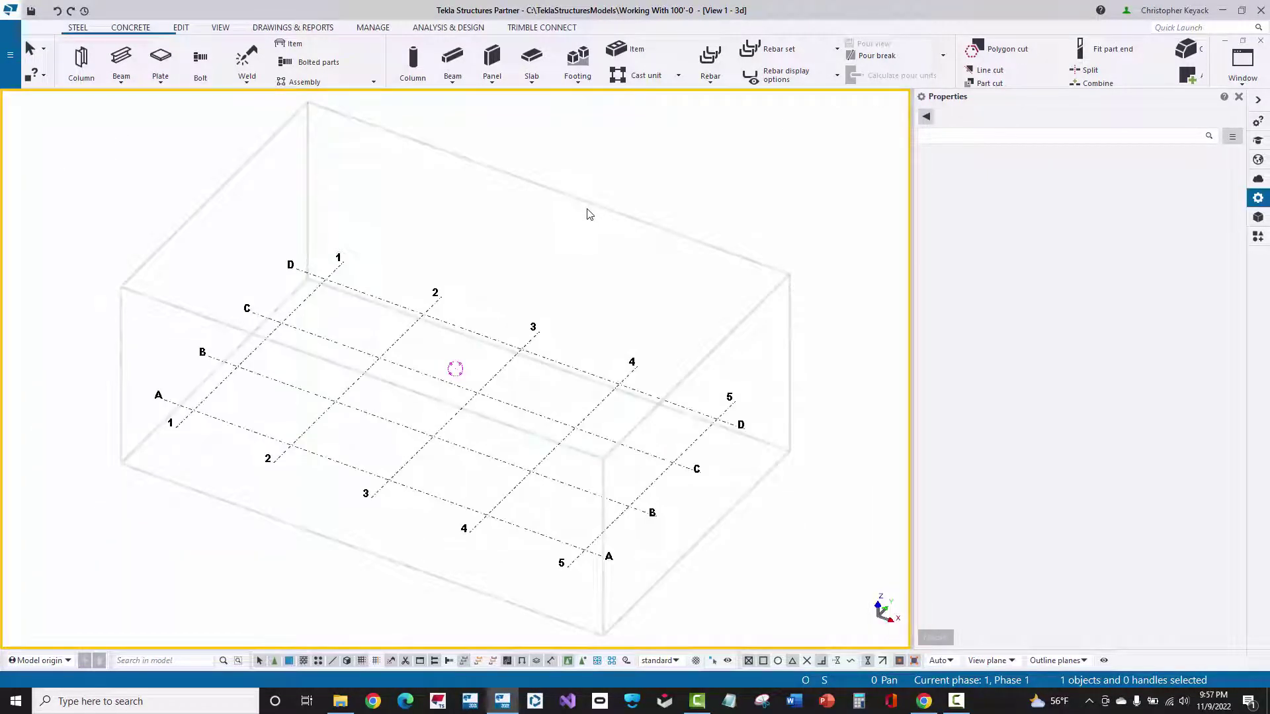
middle_click_drag(431, 294, 385, 303, "ctrl")
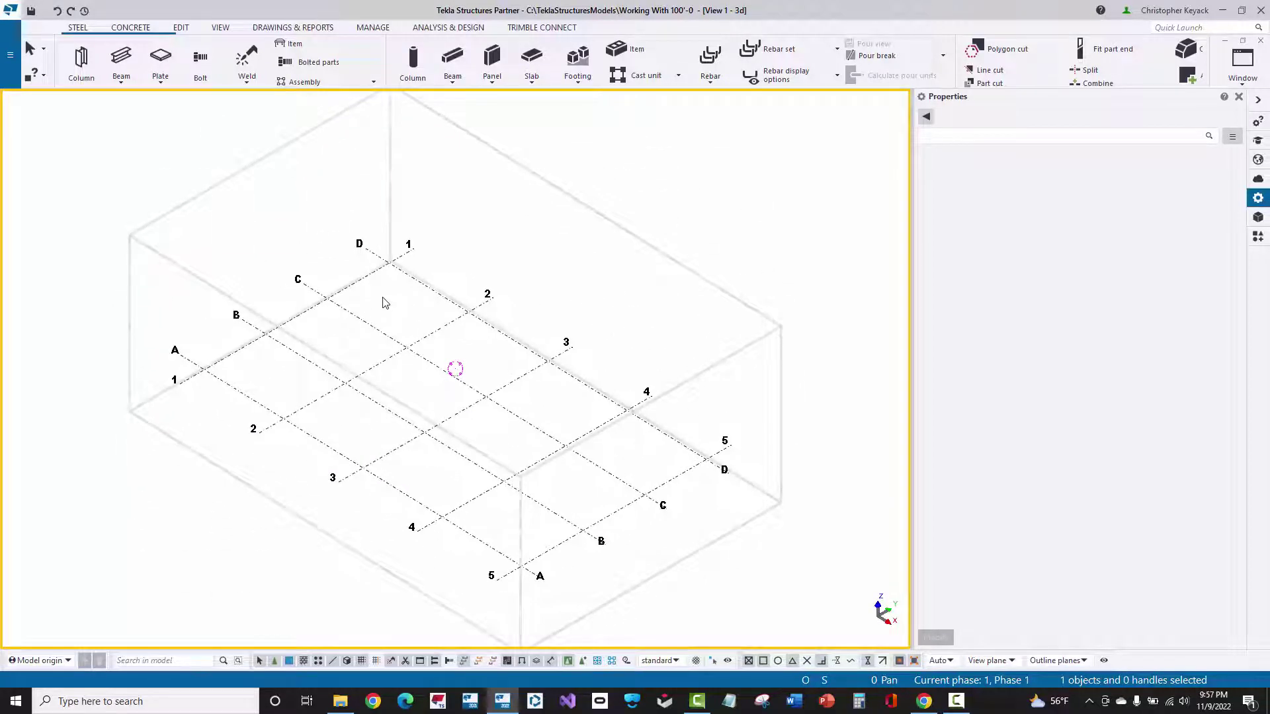
key("ctrl+p")
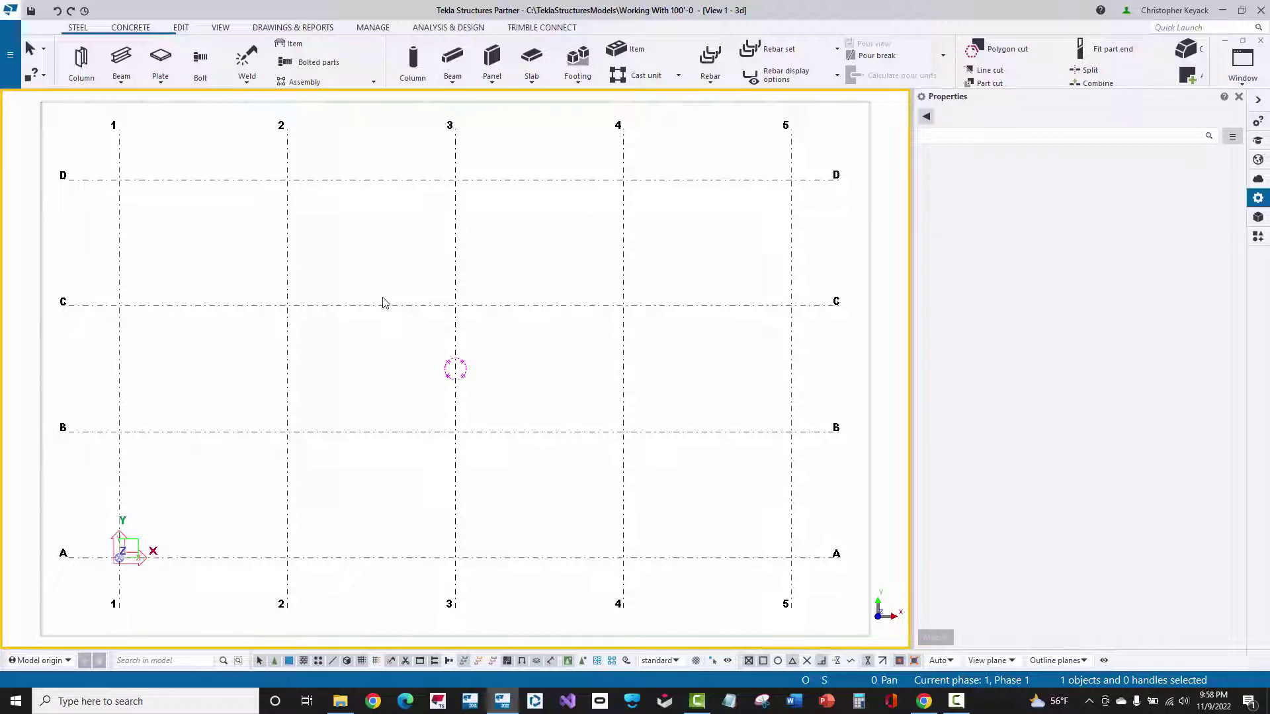
Pan and zoom until the entire 1–5 by A–D grid fits, then orbit it into a tilted 3D view
middle_click_drag(301, 277, 236, 359)
scroll(784, 251, "up", 5)
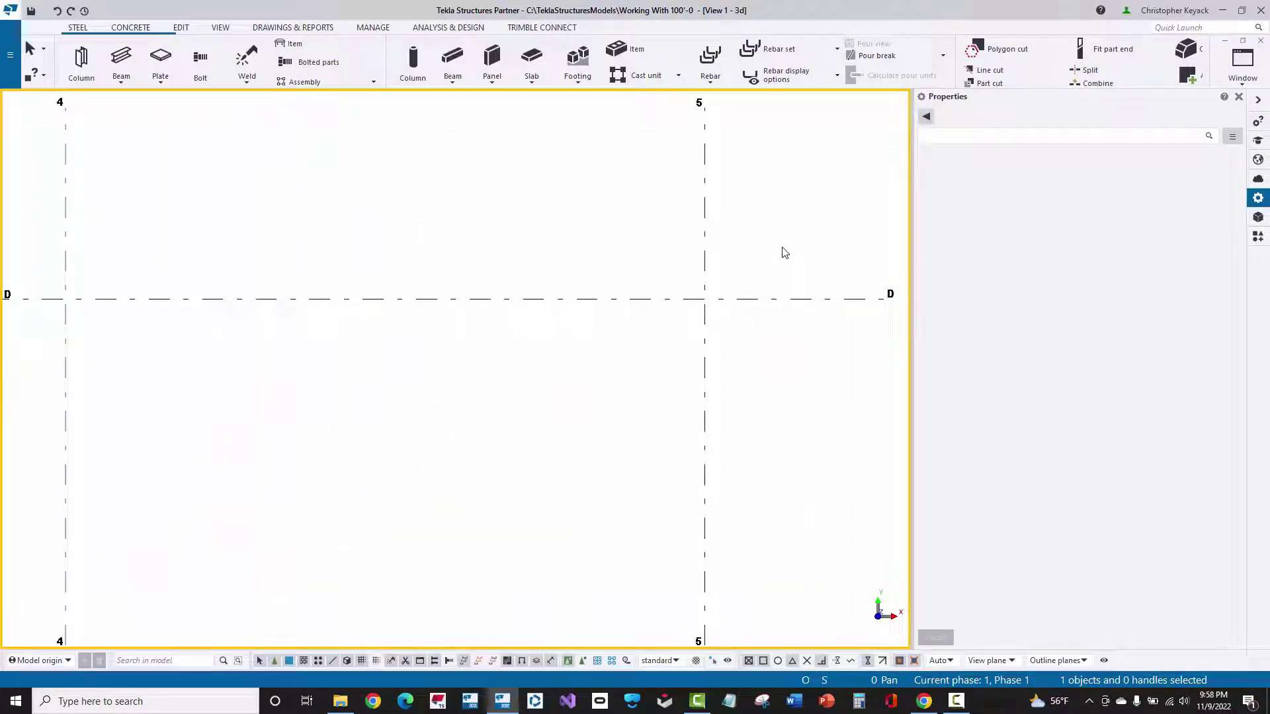
scroll(784, 251, "down", 3)
scroll(445, 411, "down", 1)
middle_click_drag(445, 410, 686, 303)
scroll(700, 313, "down", 3)
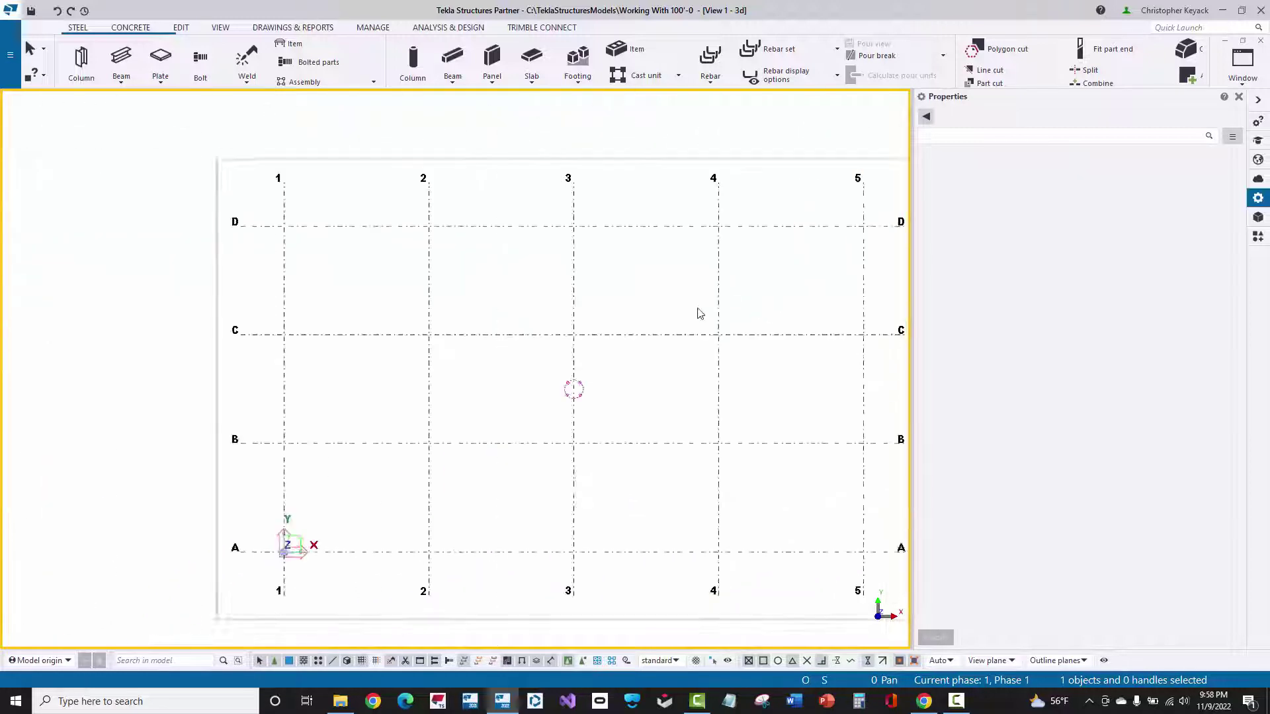
scroll(700, 314, "down", 1)
middle_click_drag(646, 355, 577, 371)
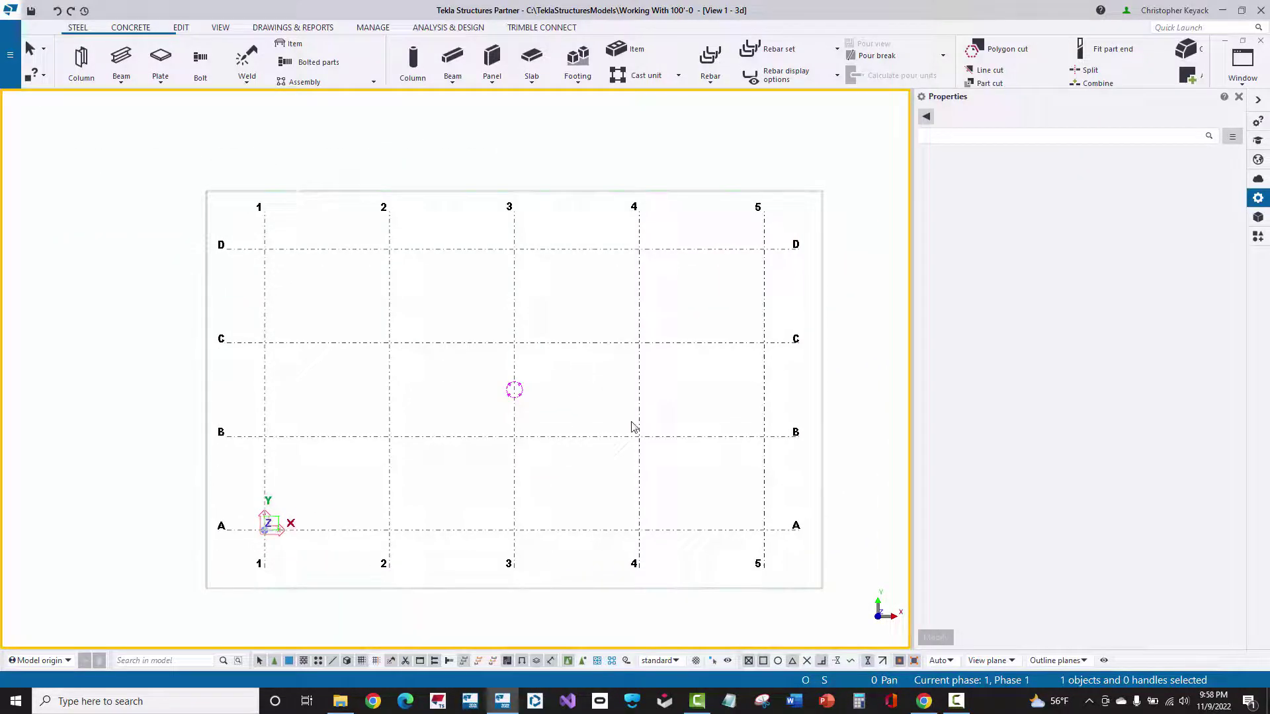
middle_click_drag(632, 427, 566, 285, "ctrl")
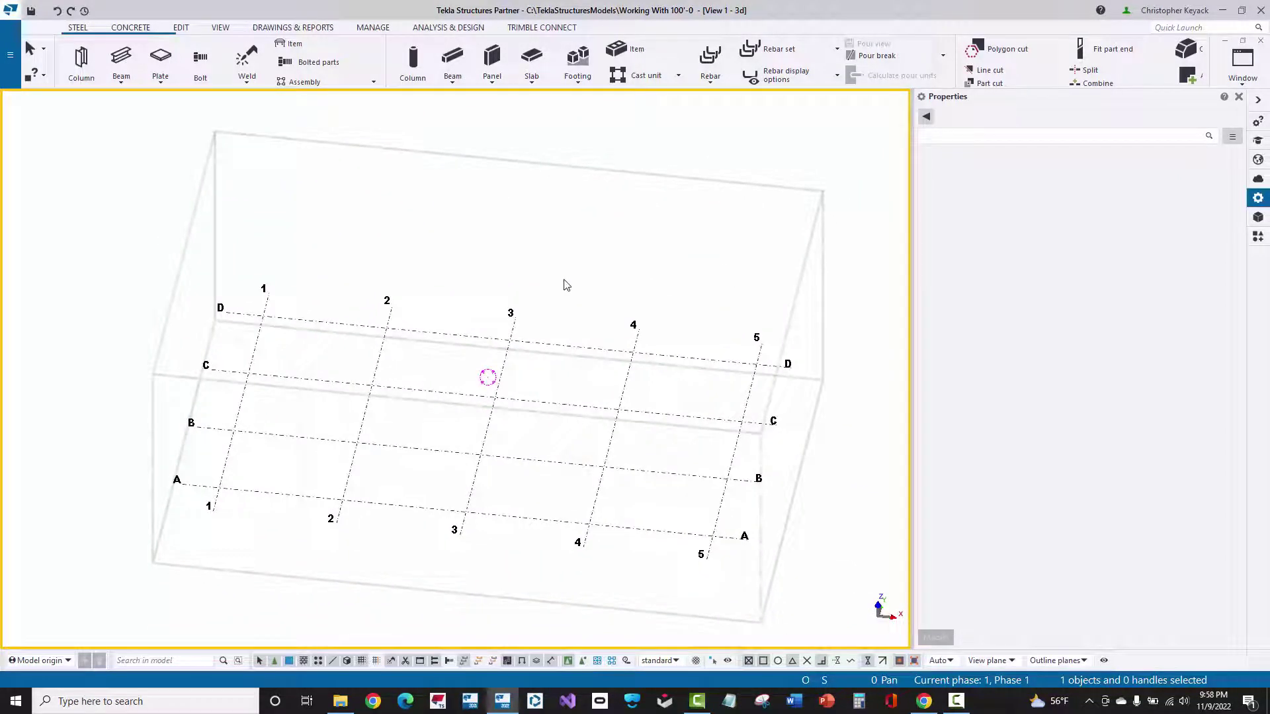